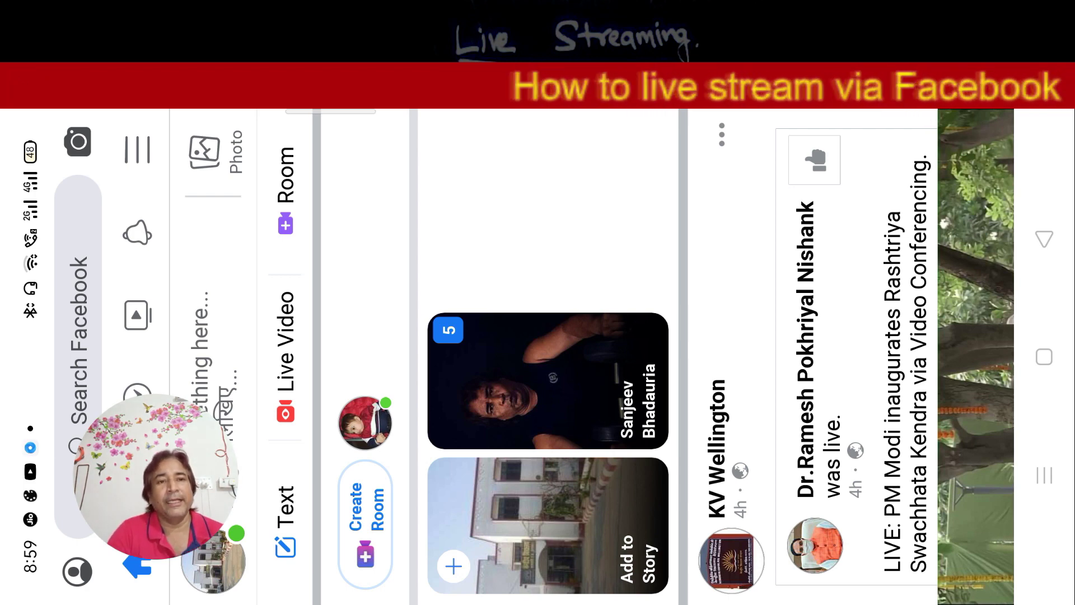
# Start a Facebook live video with the audience set to Friends of friends.
pyautogui.click(284, 354)
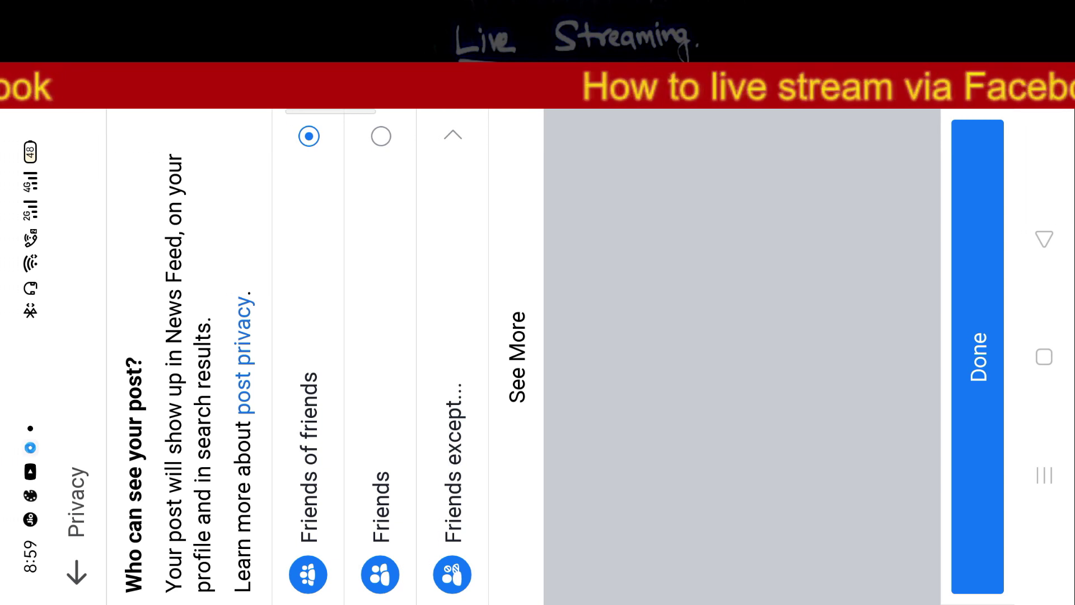
pyautogui.click(977, 357)
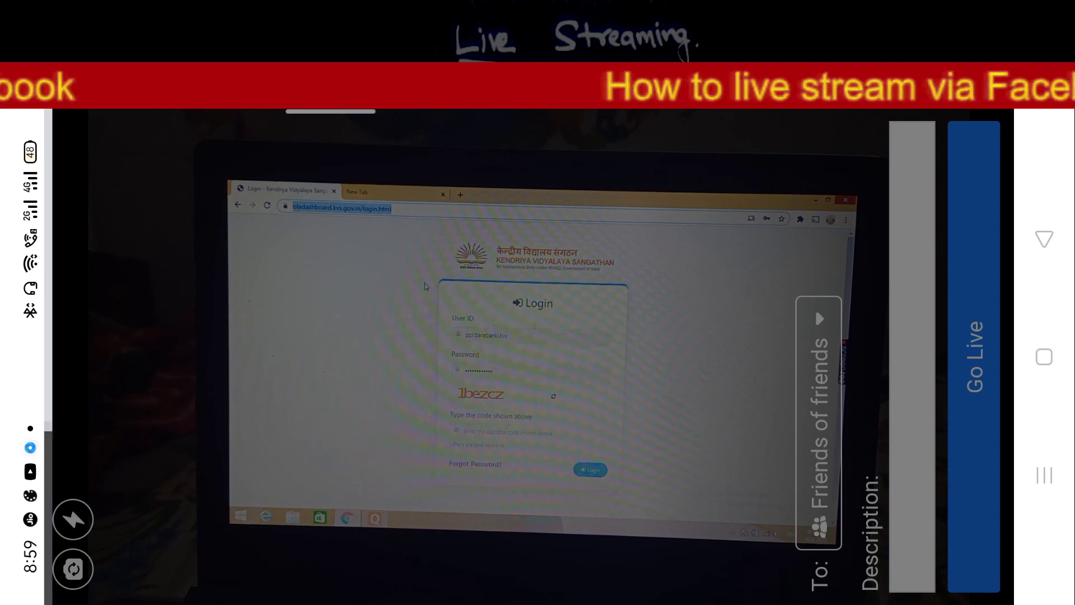
pyautogui.click(974, 356)
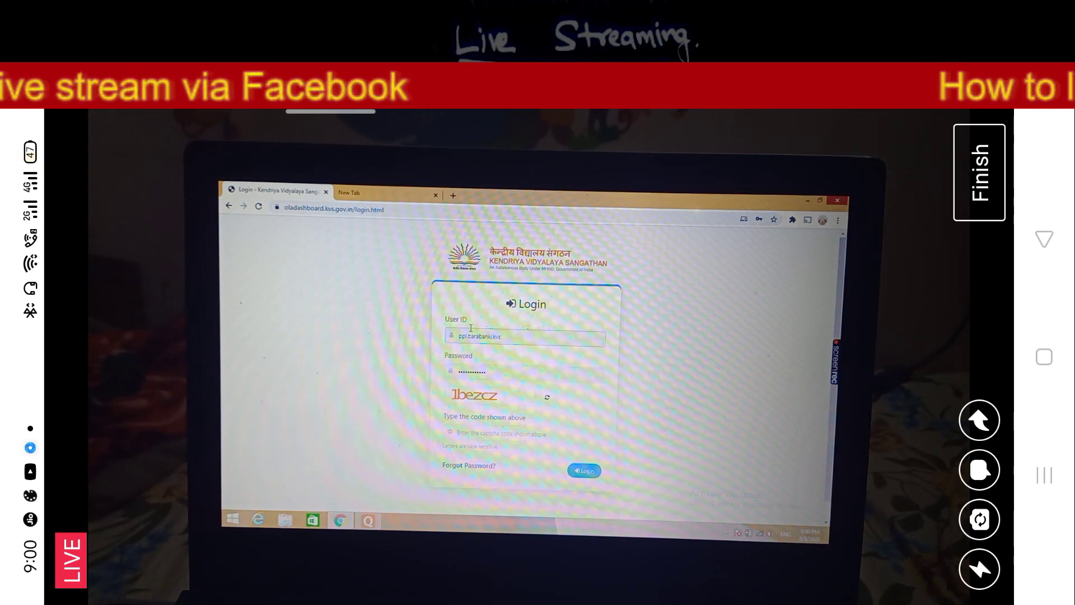
# Open facebook.com in a new browser tab on the laptop.
pyautogui.click(453, 196)
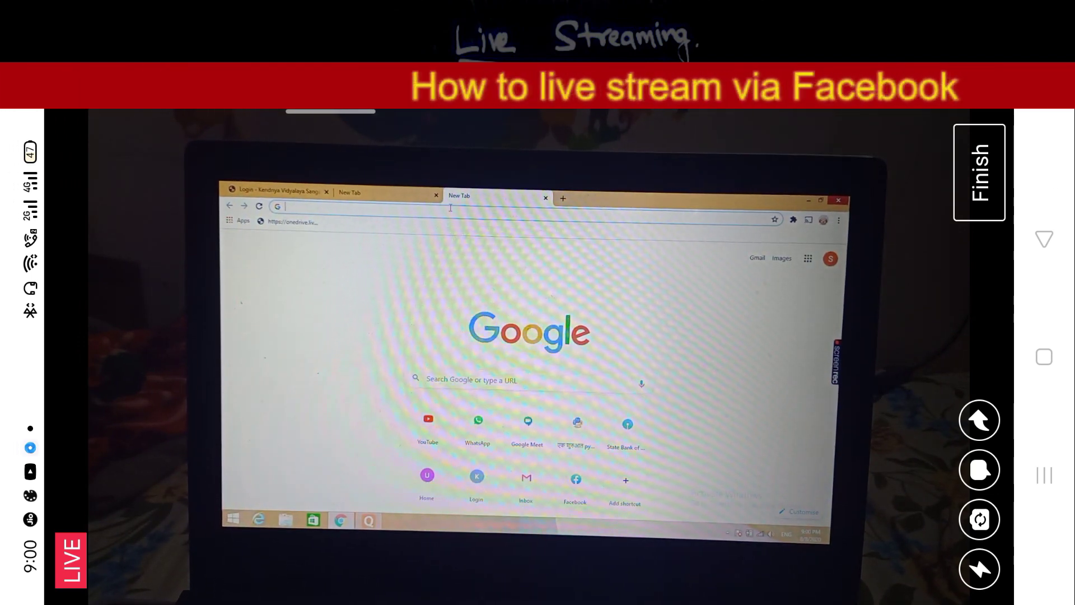
pyautogui.write('facebook.com')
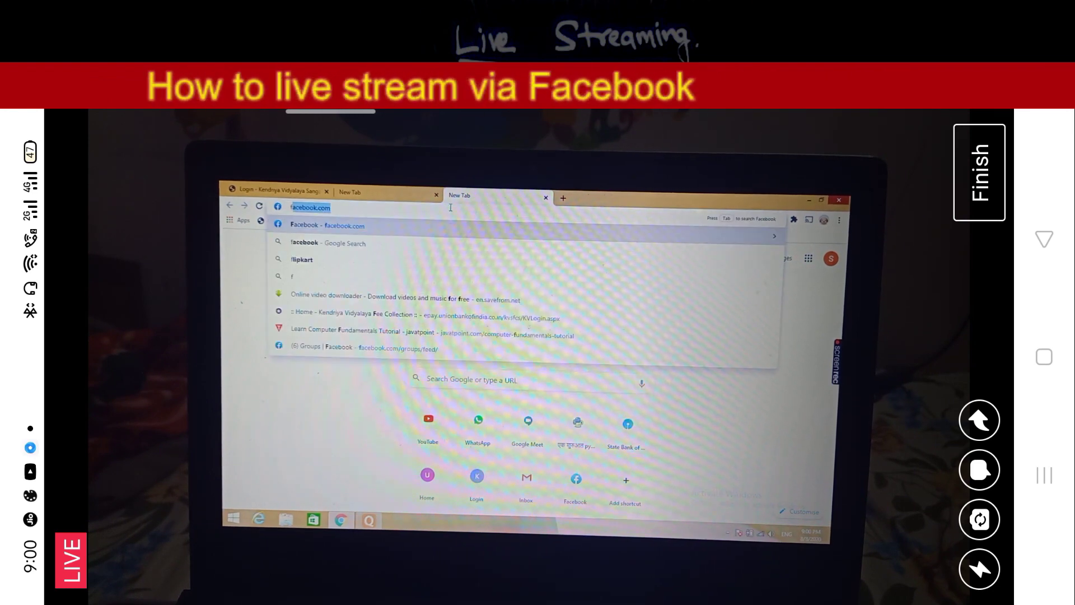
pyautogui.press('Return')
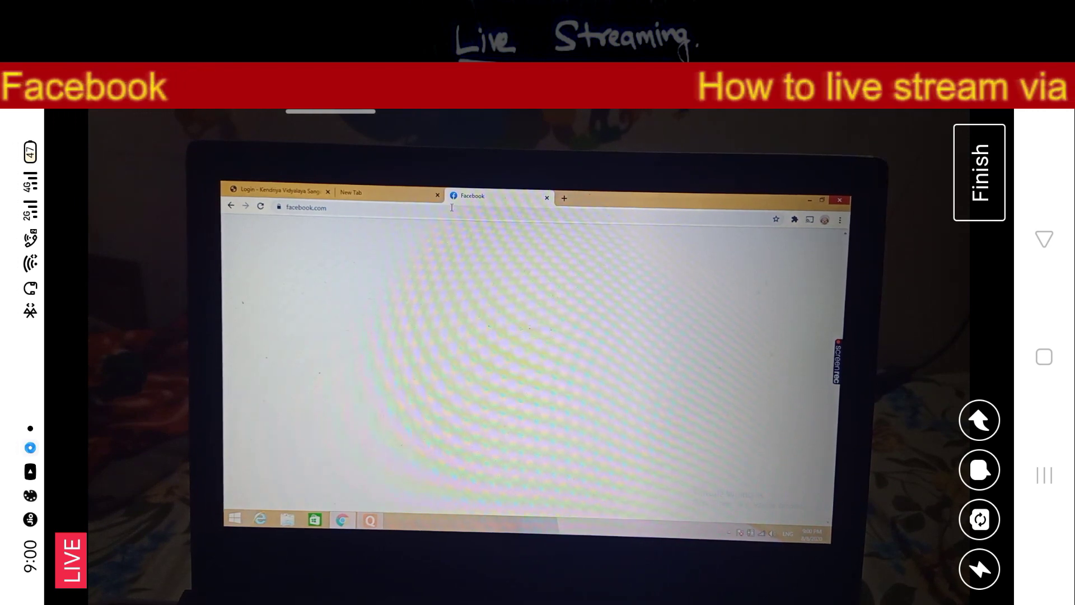
# Find the KV Barabanki live broadcast in the news feed, check its playback and close the Facebook tab.
pyautogui.scroll(-1, 564, 415)
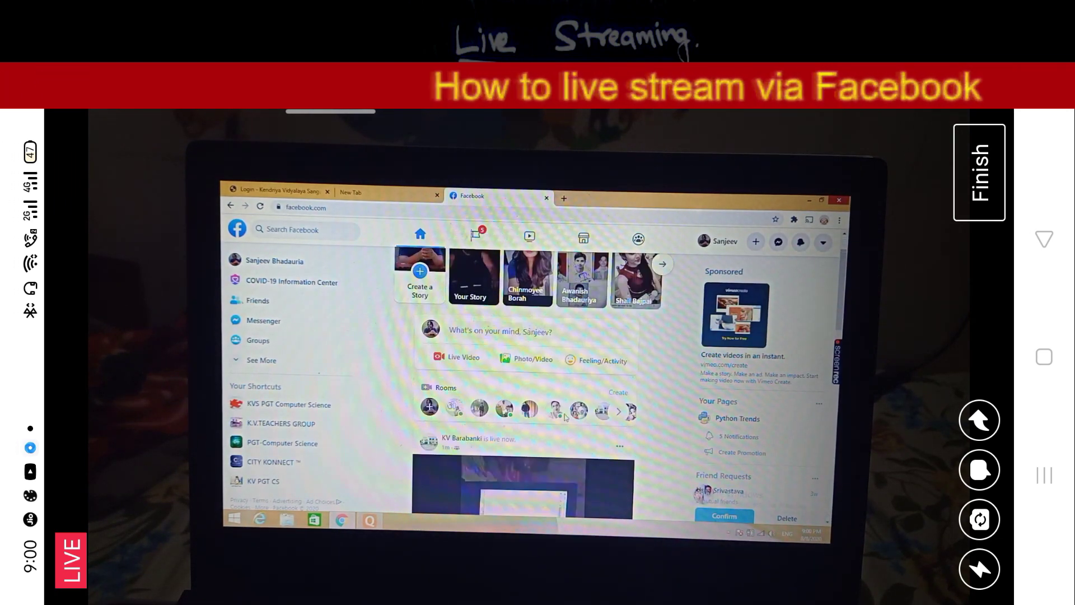
pyautogui.scroll(-2, 565, 417)
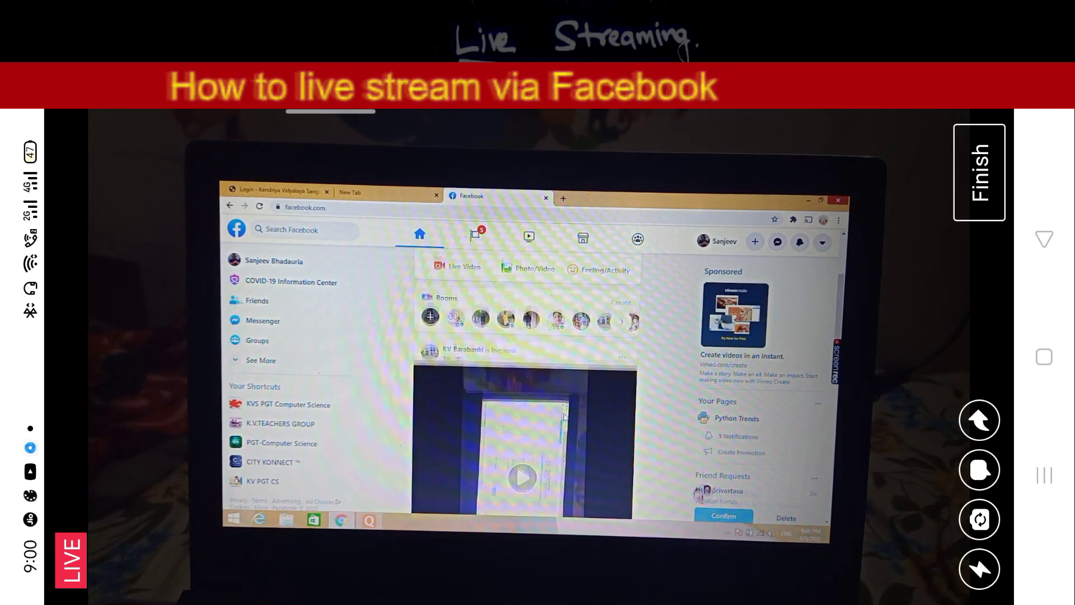
pyautogui.scroll(-1, 565, 417)
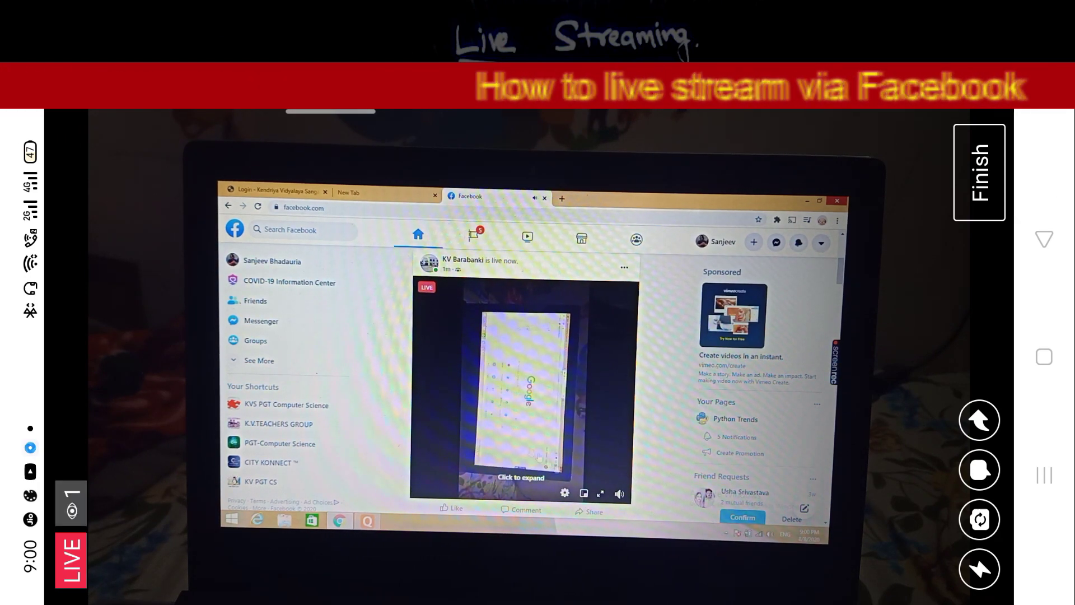
pyautogui.scroll(-5, 561, 472)
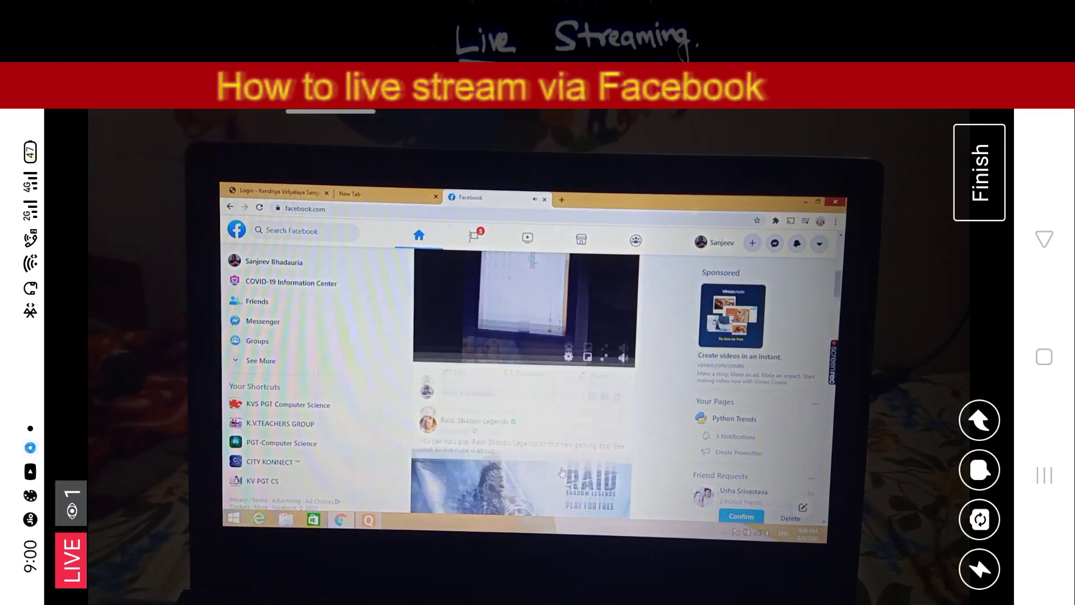
pyautogui.scroll(5, 562, 472)
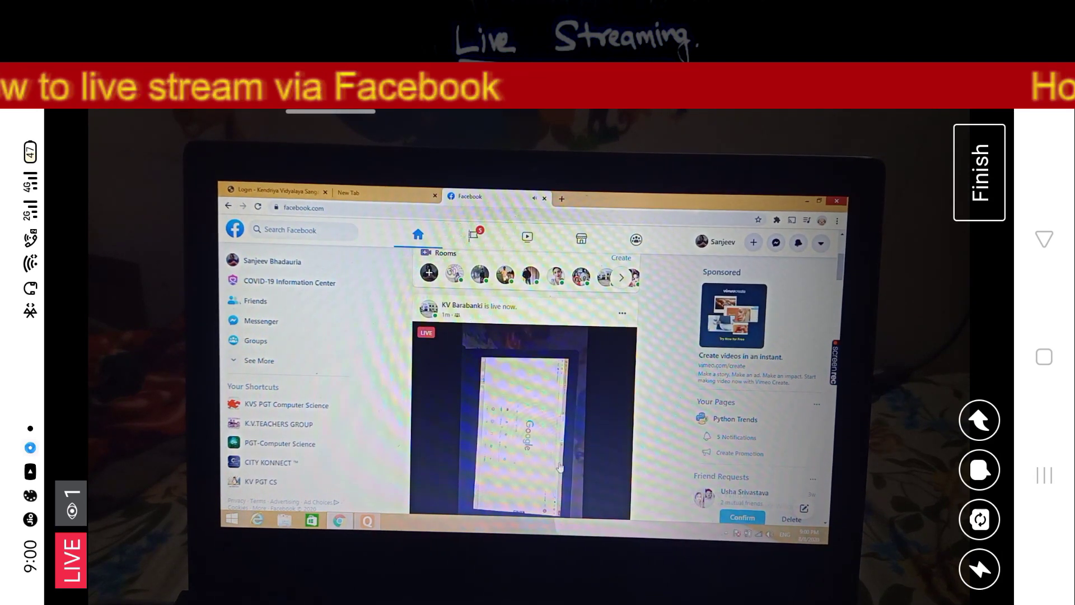
pyautogui.scroll(-1, 560, 466)
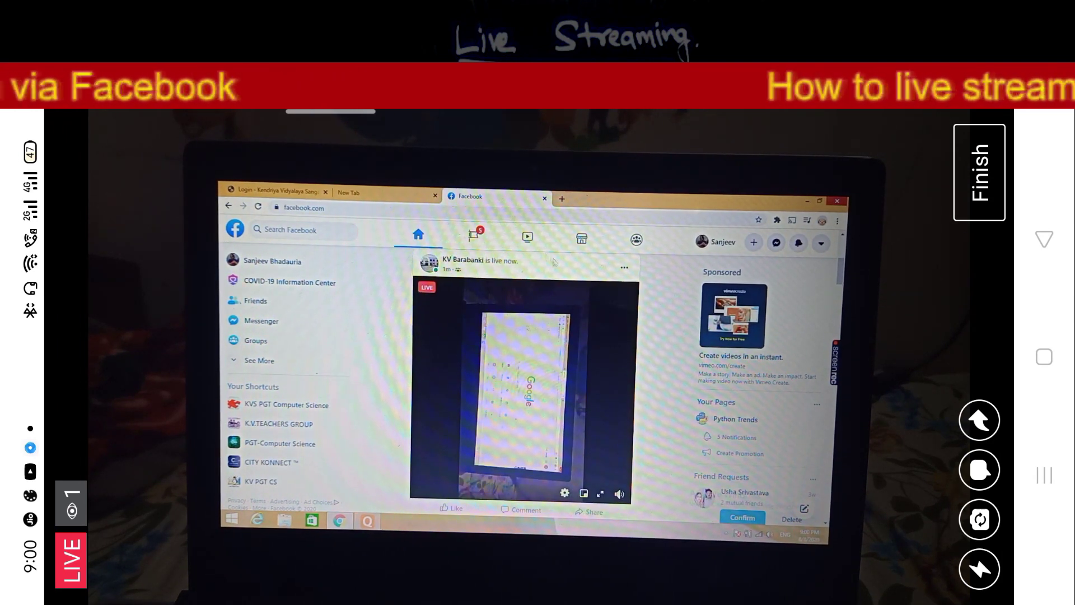
pyautogui.click(545, 199)
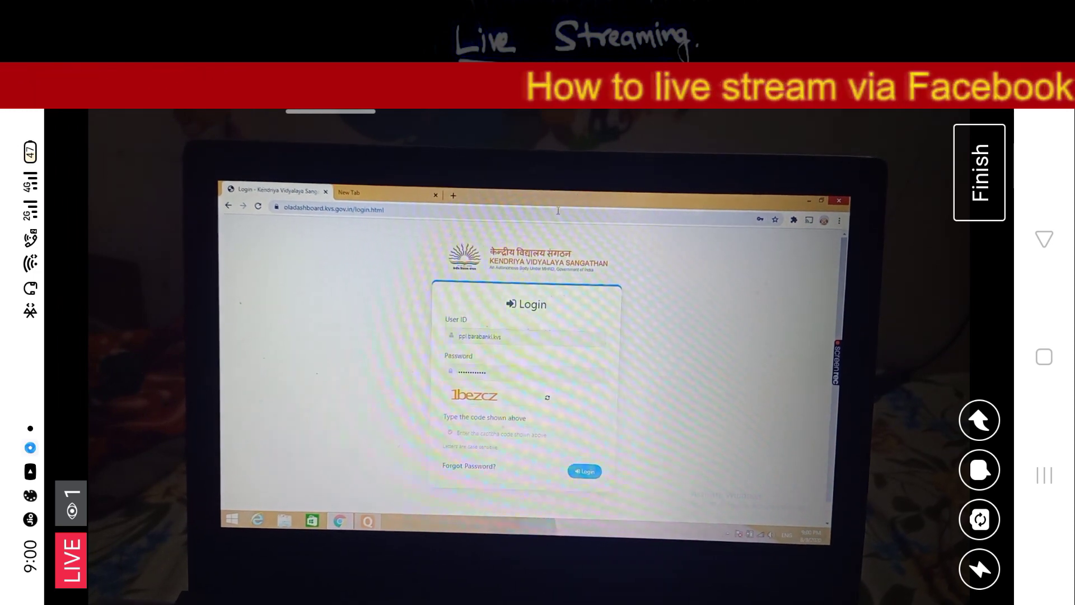
# End the live video, let it post to the timeline and check its entry in the feed.
pyautogui.click(974, 168)
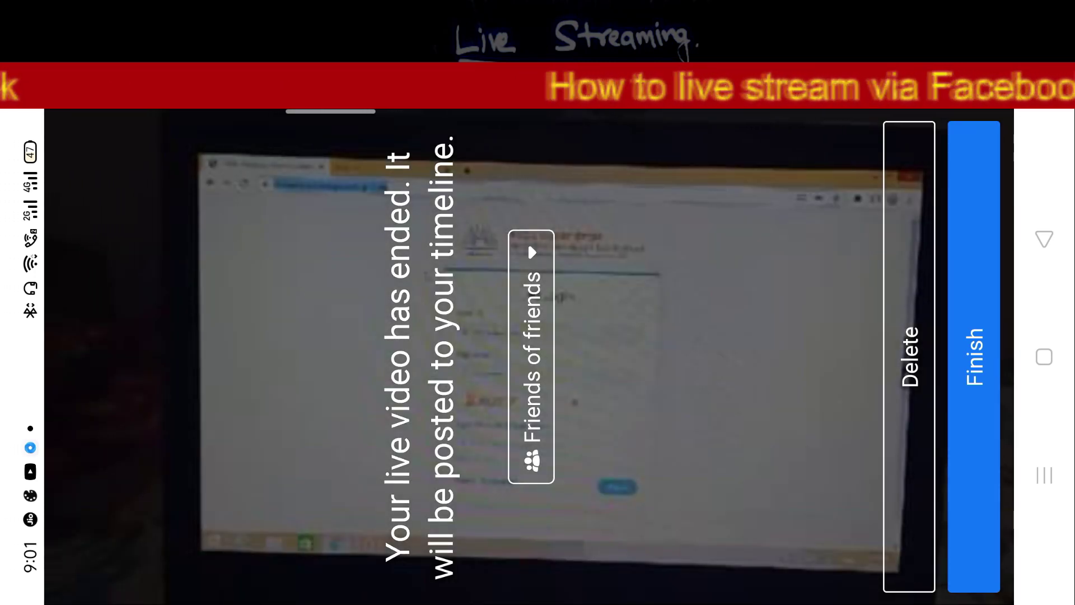
pyautogui.click(975, 356)
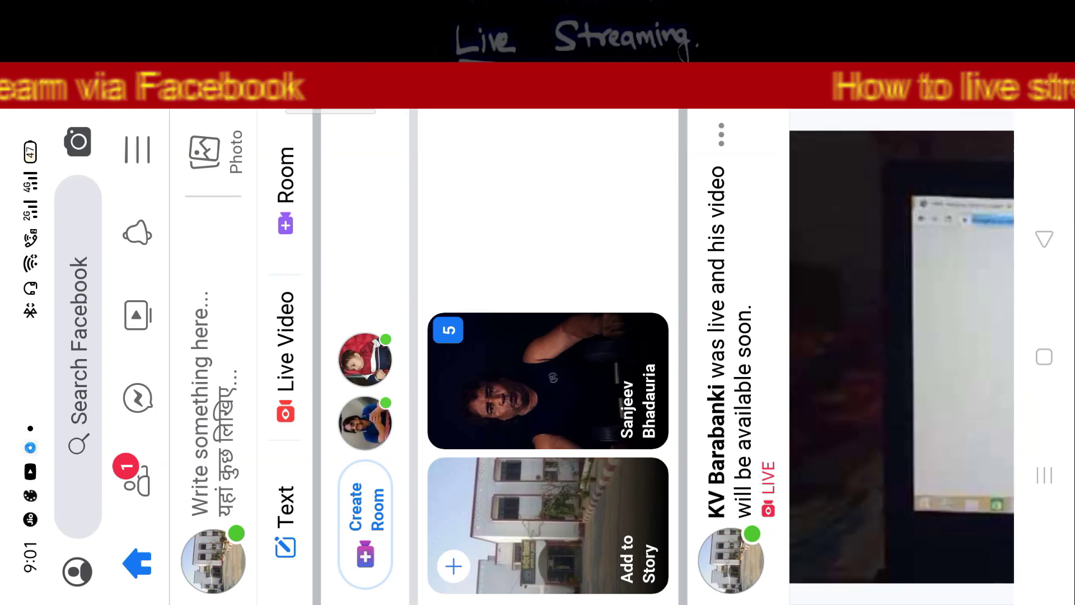
pyautogui.scroll(-5, 560, 358)
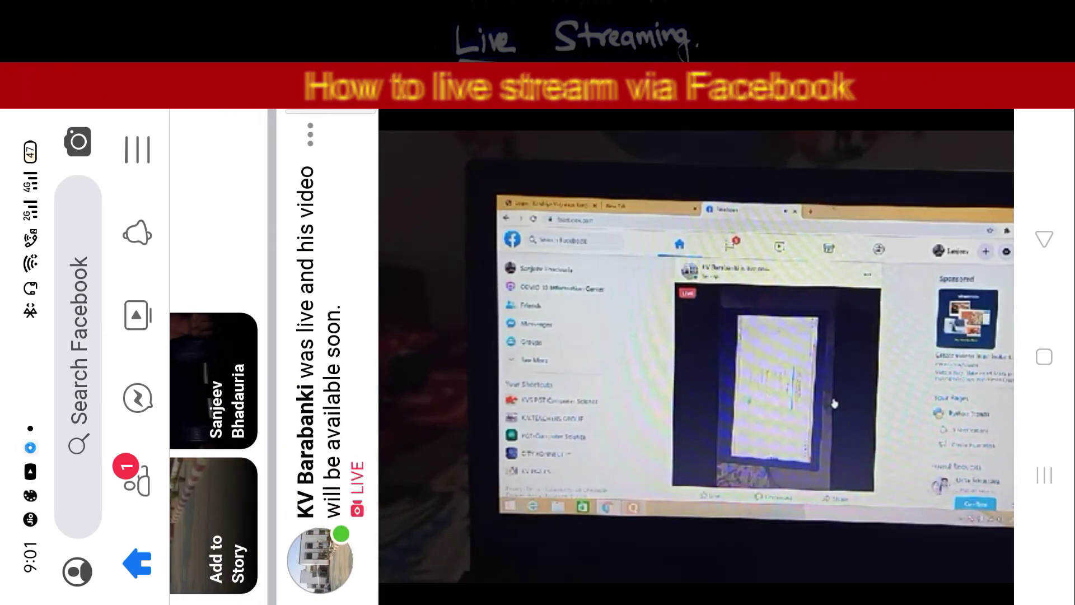
pyautogui.scroll(5, 560, 358)
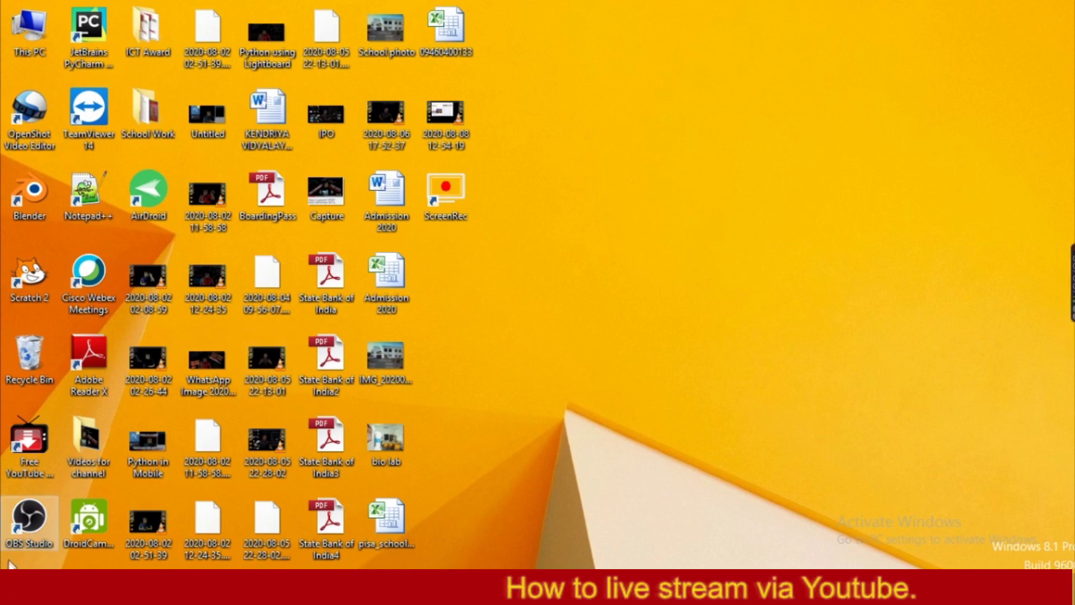
# Switch to OBS Studio on the computer and turn off Studio Mode.
pyautogui.doubleClick(27, 546)
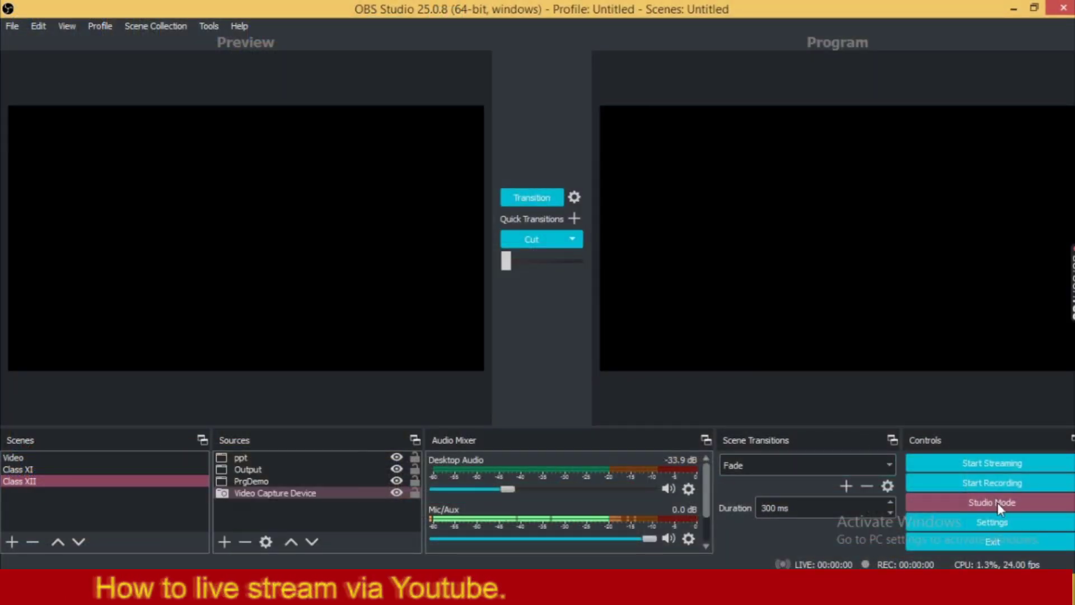
pyautogui.click(997, 503)
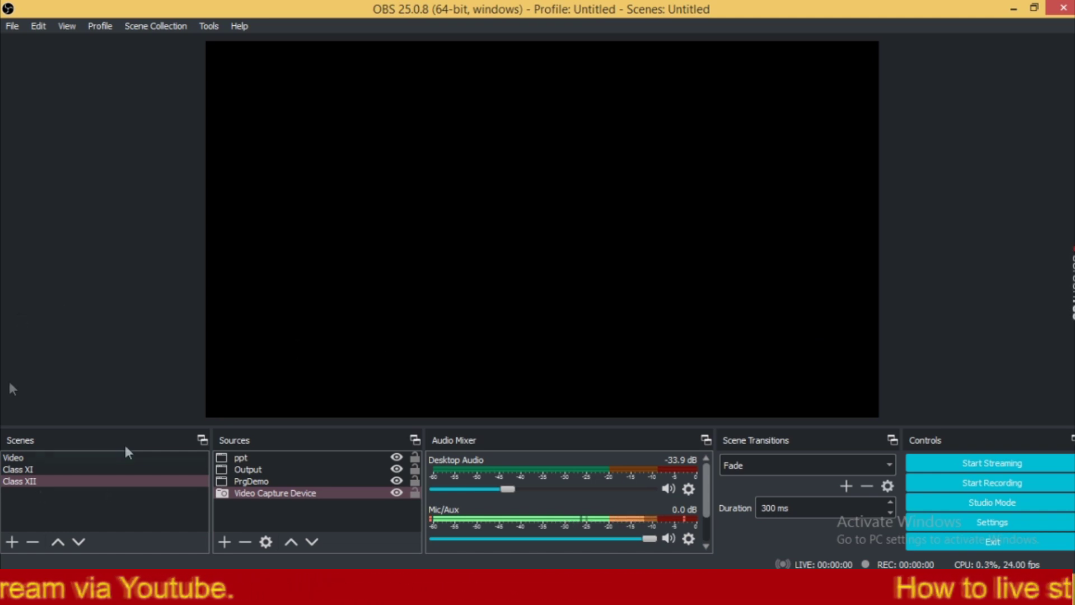
# Add a new scene named "live".
pyautogui.click(12, 542)
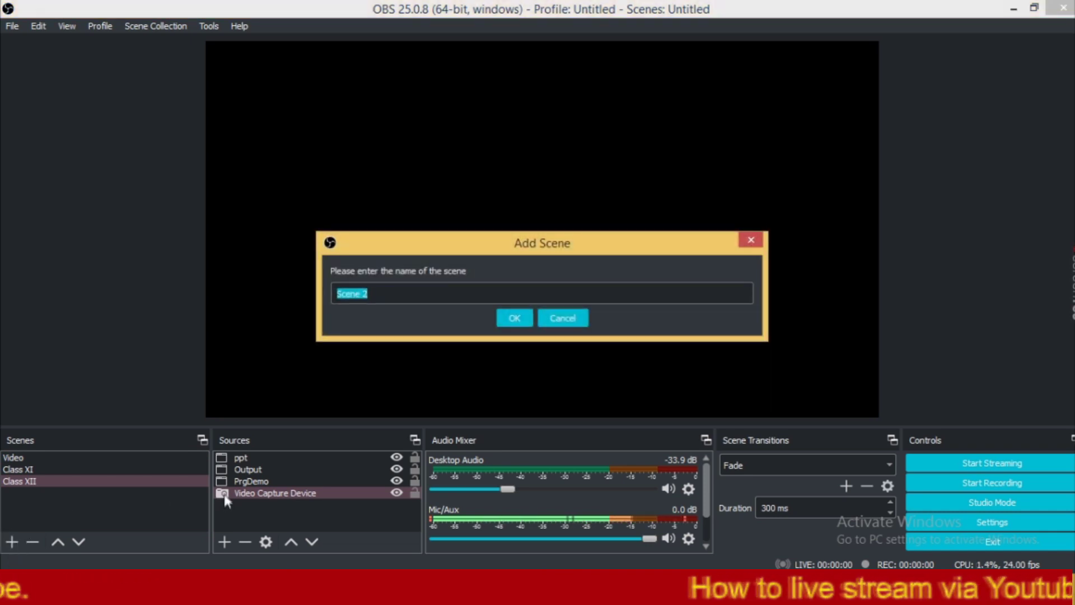
pyautogui.write('live')
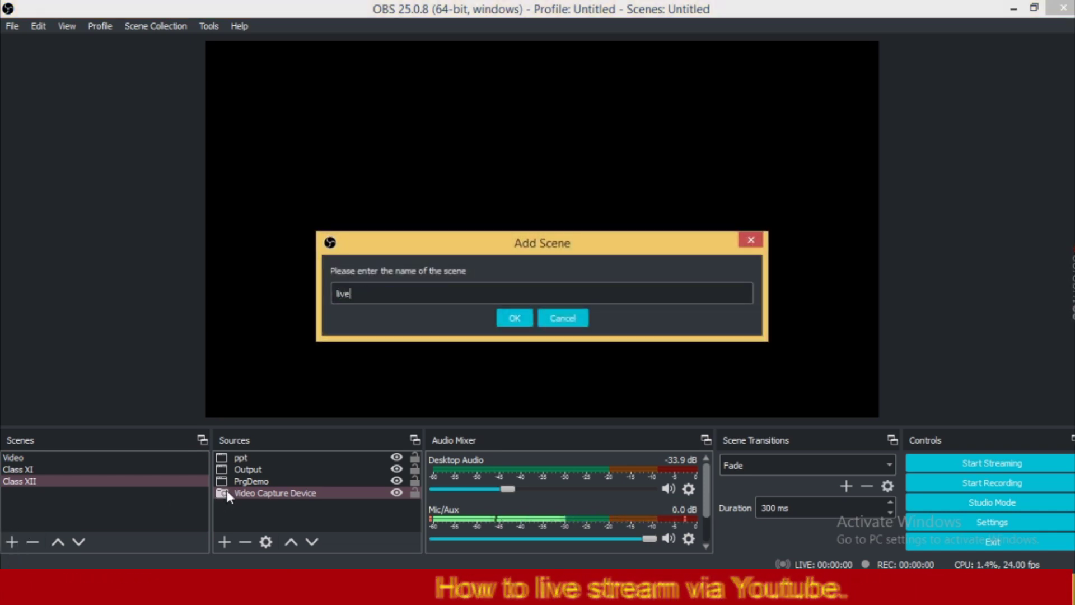
pyautogui.click(514, 317)
# Add a new Video Capture Device source to the live scene with HD Camera as its device.
pyautogui.click(225, 542)
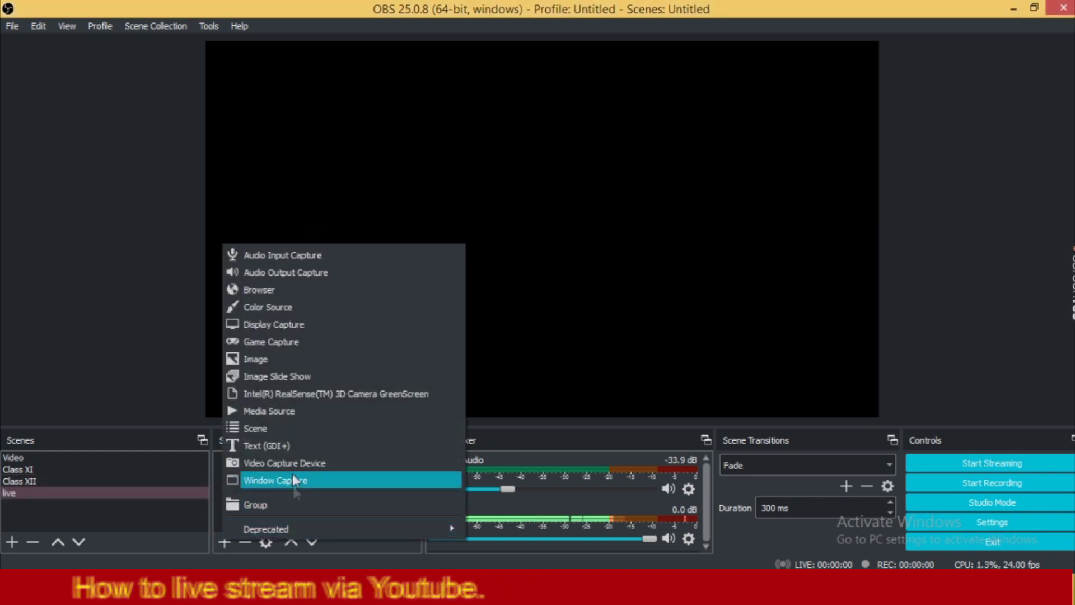
pyautogui.click(292, 465)
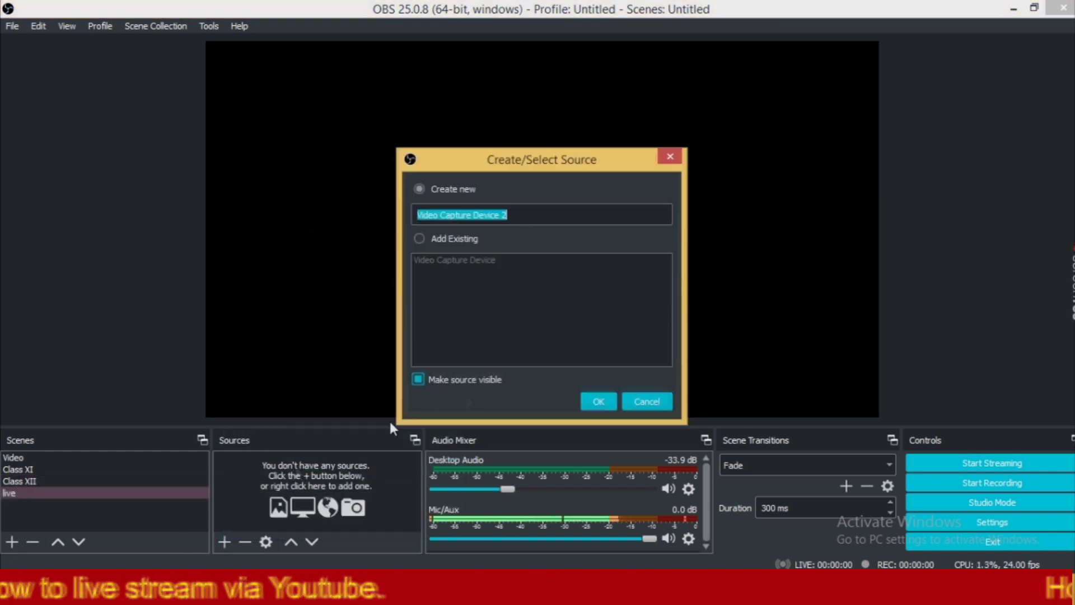
pyautogui.click(599, 401)
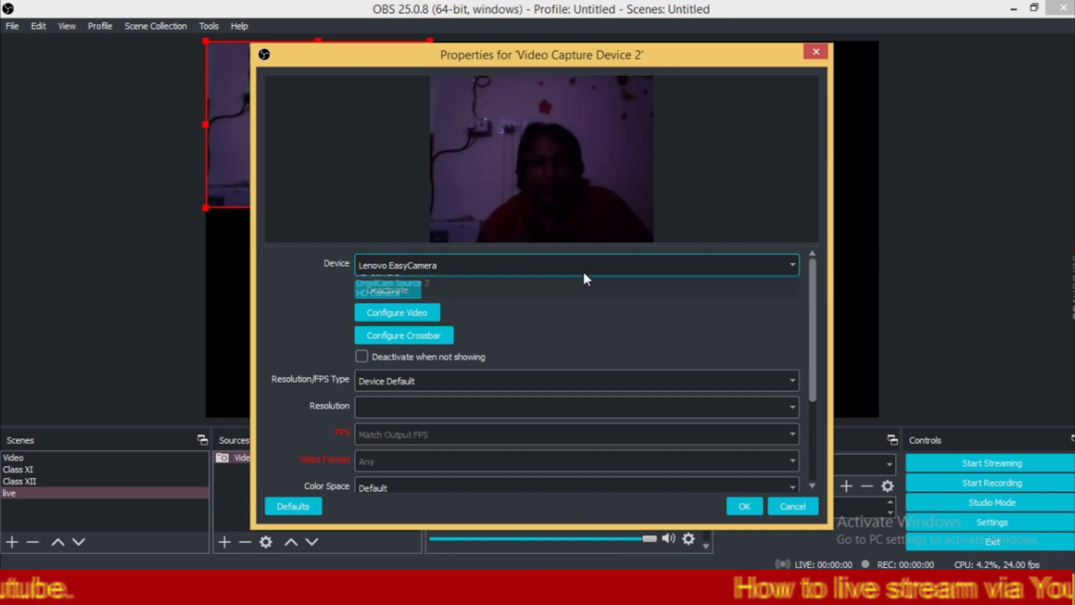
pyautogui.click(570, 296)
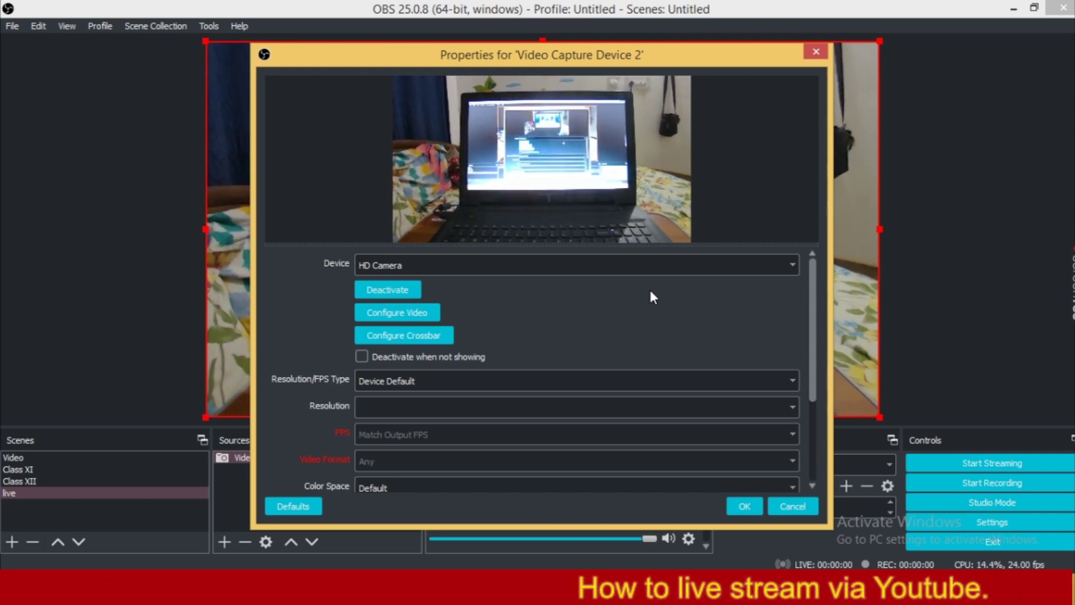
pyautogui.click(747, 506)
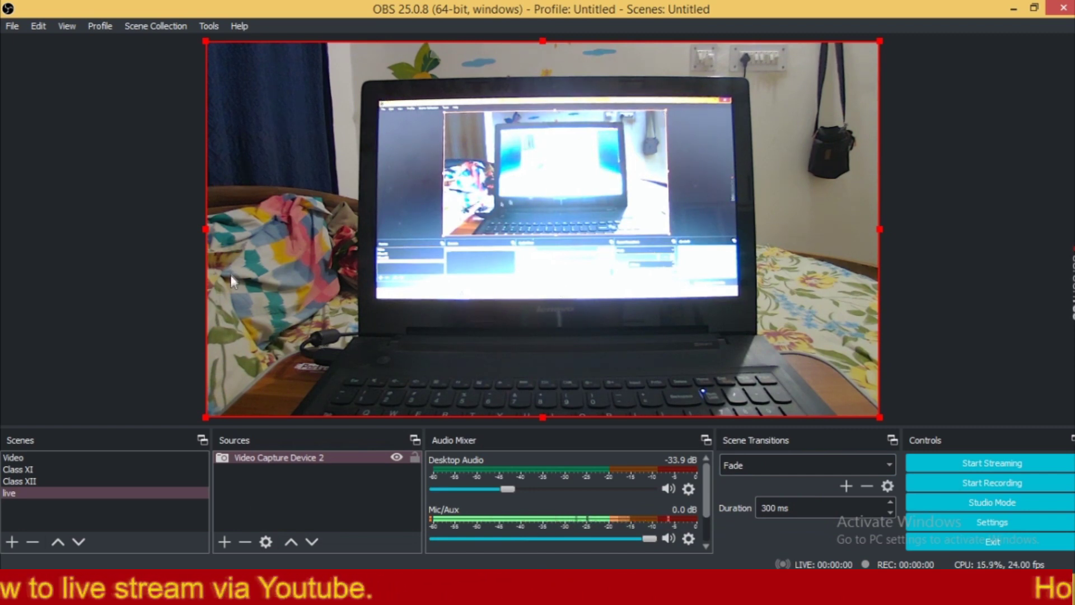
# Enlarge and reposition the camera source until the filmed laptop screen fills the canvas, and turn on Studio Mode.
pyautogui.moveTo(207, 234); pyautogui.dragTo(10, 273)
pyautogui.moveTo(401, 223); pyautogui.dragTo(376, 168)
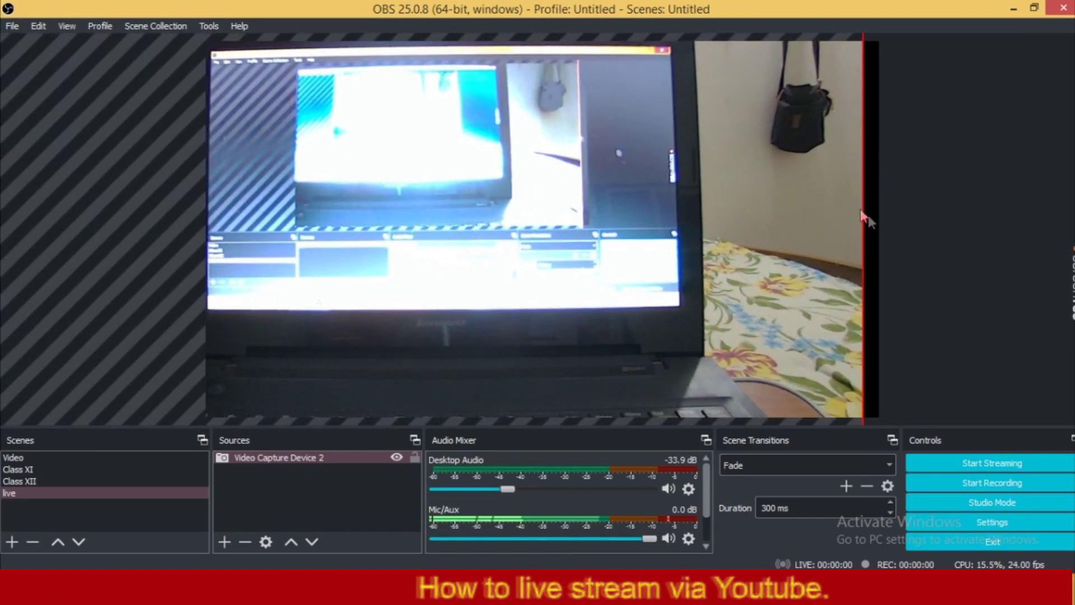
pyautogui.moveTo(866, 216); pyautogui.dragTo(1071, 353)
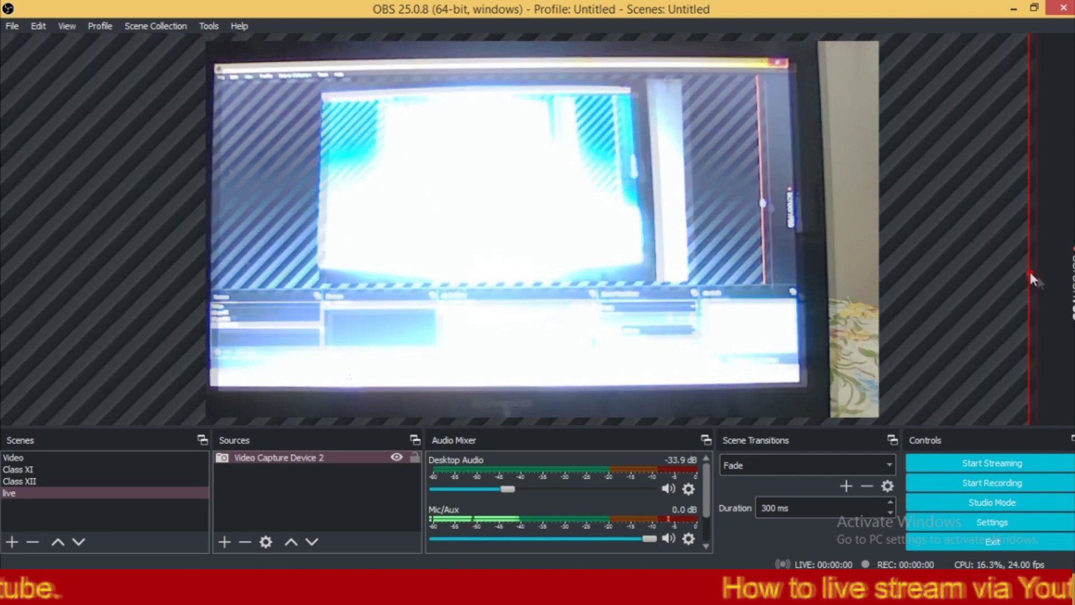
pyautogui.moveTo(1030, 271); pyautogui.dragTo(1074, 314)
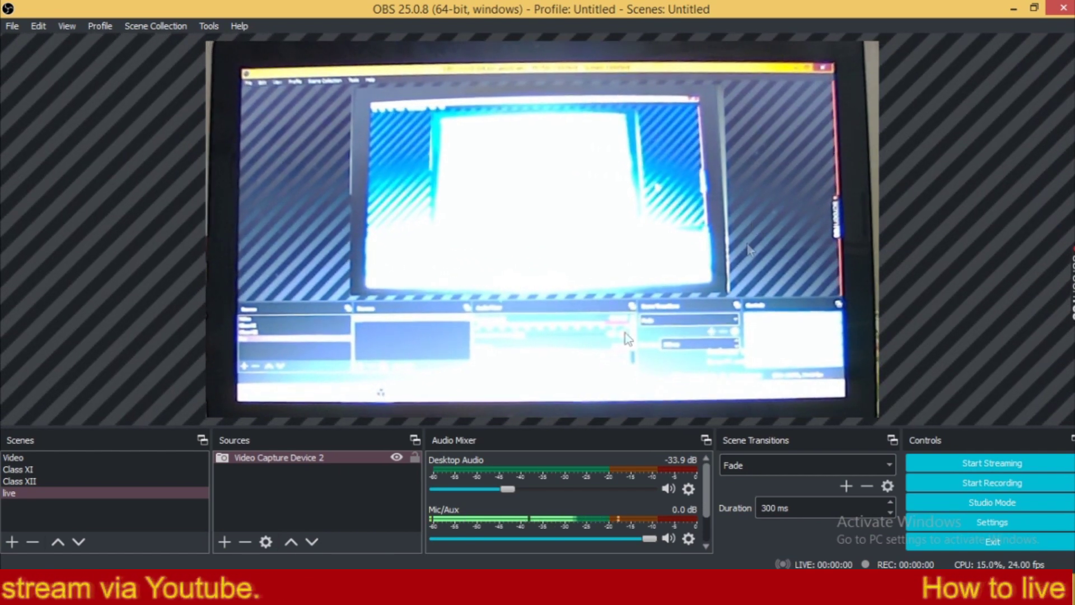
pyautogui.click(979, 502)
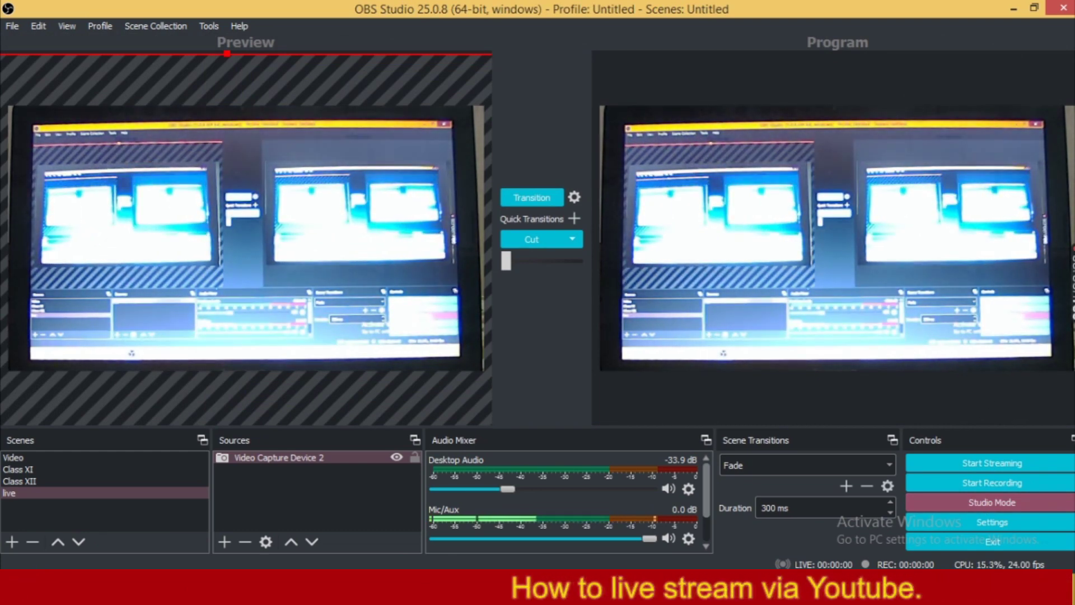
# Add a new Text (GDI+) source to the live scene with the text "KV BBK".
pyautogui.click(225, 541)
pyautogui.click(276, 447)
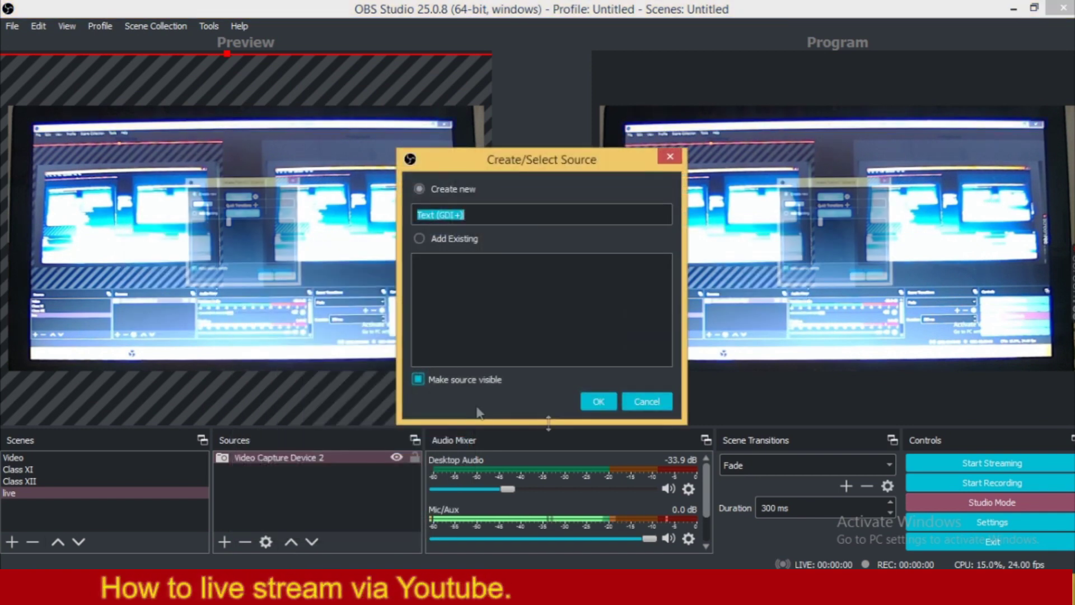
pyautogui.click(603, 399)
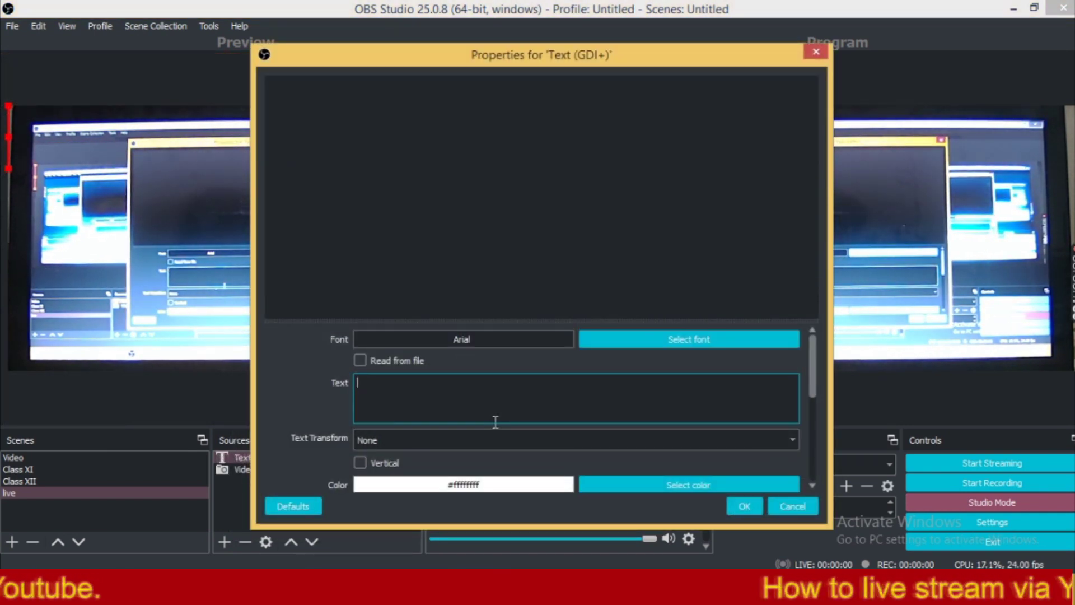
pyautogui.write('KV BBK')
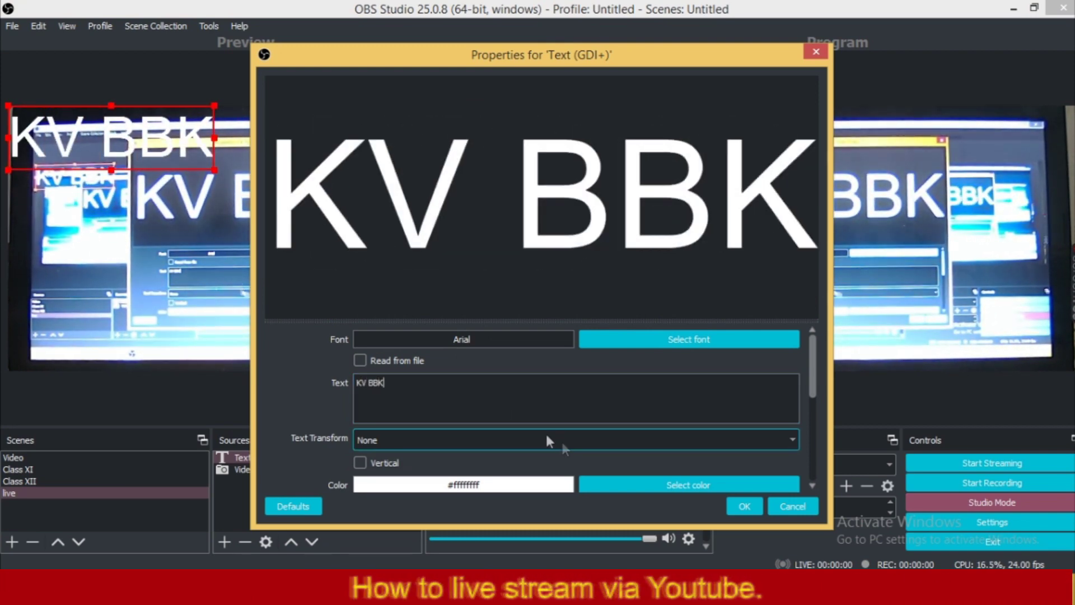
# Set the KV BBK text's font to Arial Regular at size 20 and accept the text source's properties.
pyautogui.click(617, 341)
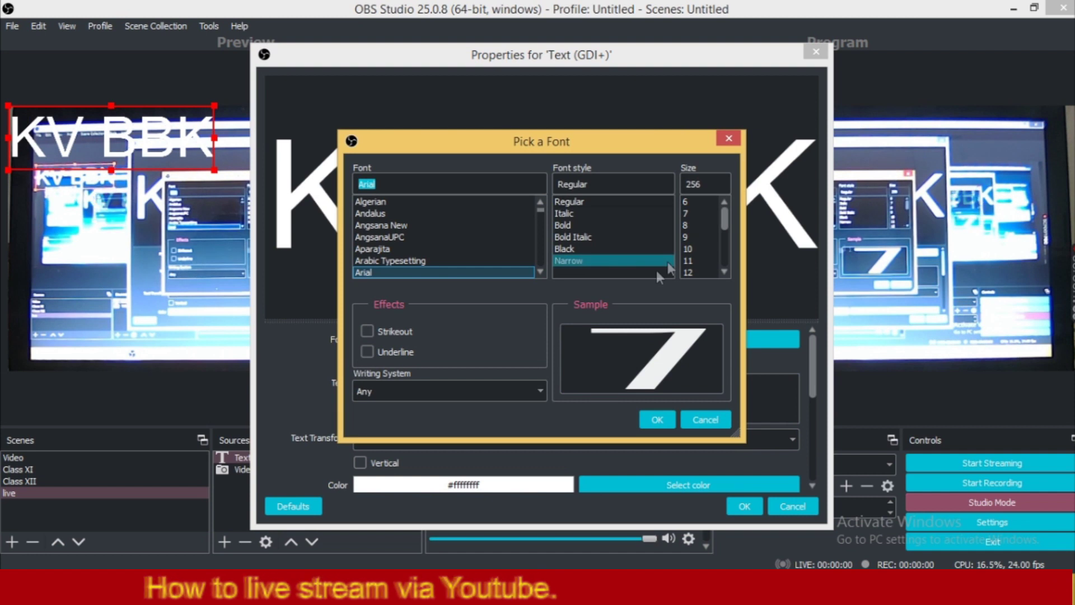
pyautogui.click(693, 271)
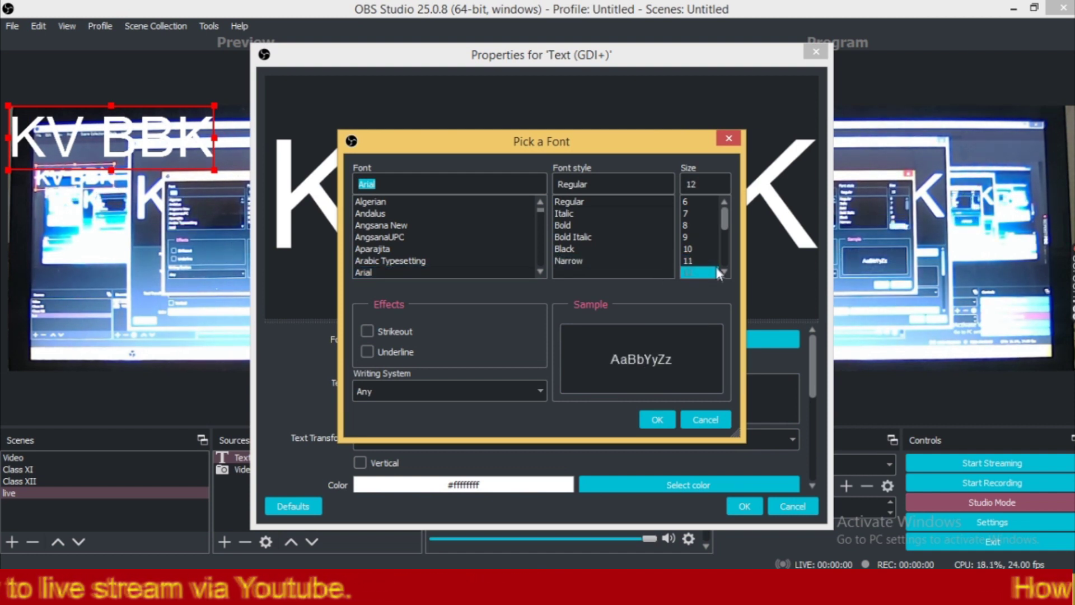
pyautogui.scroll(-4, 724, 272)
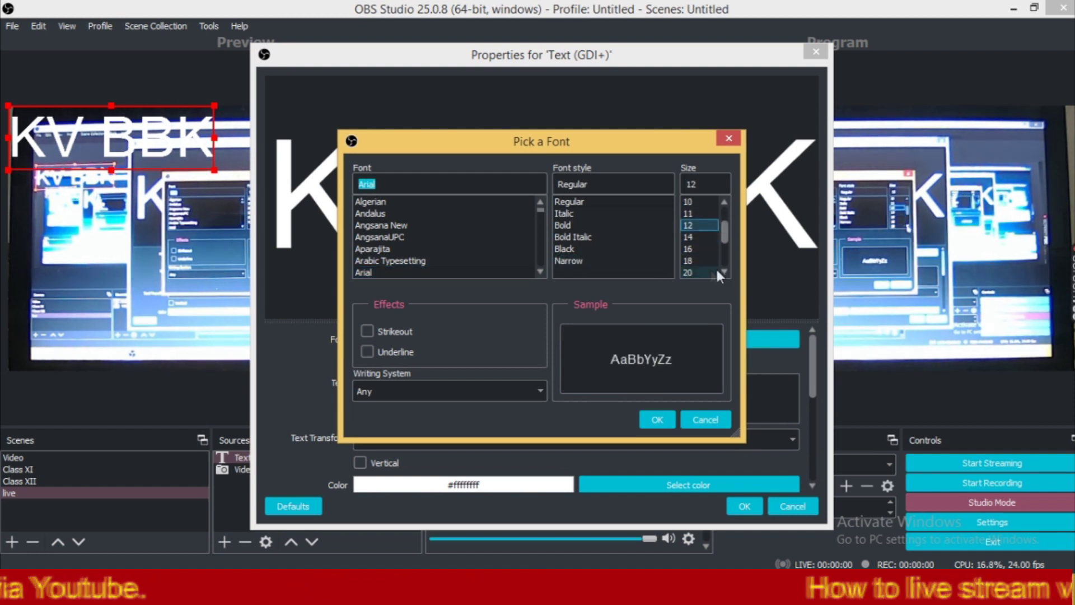
pyautogui.click(705, 272)
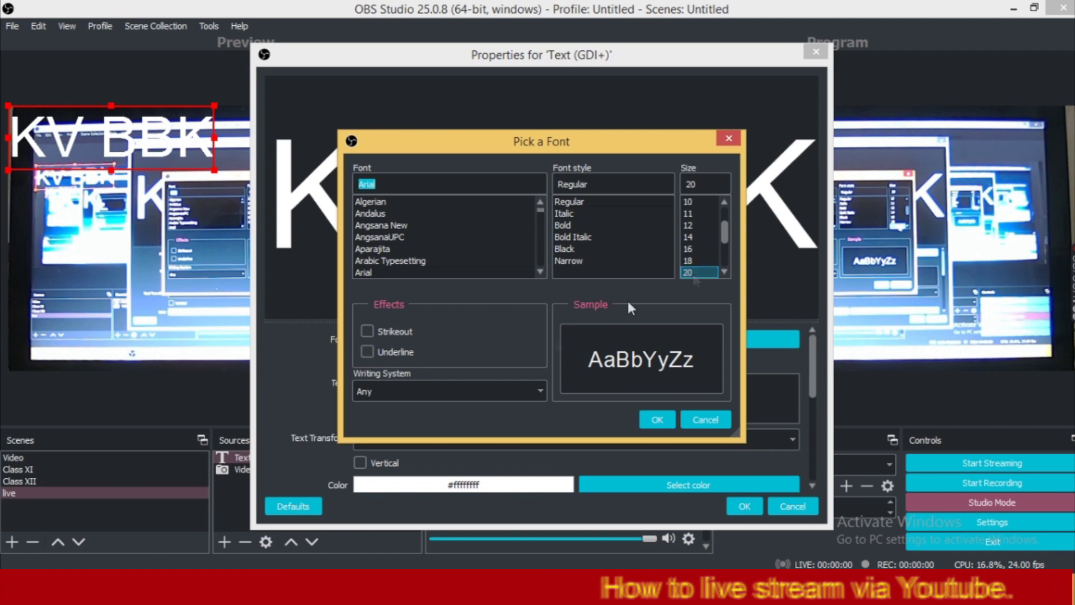
pyautogui.click(657, 421)
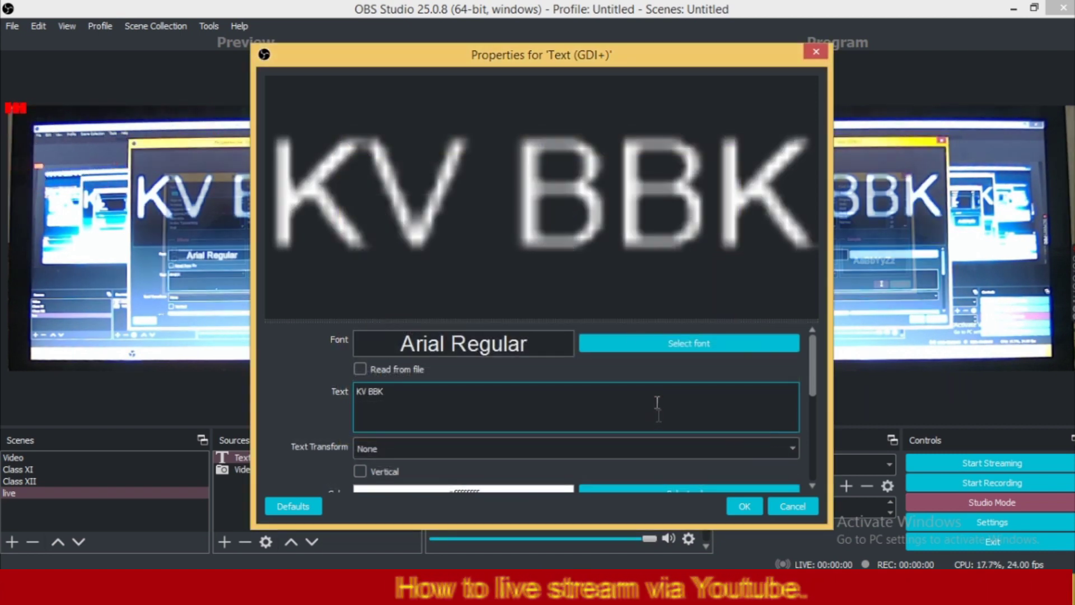
pyautogui.click(740, 506)
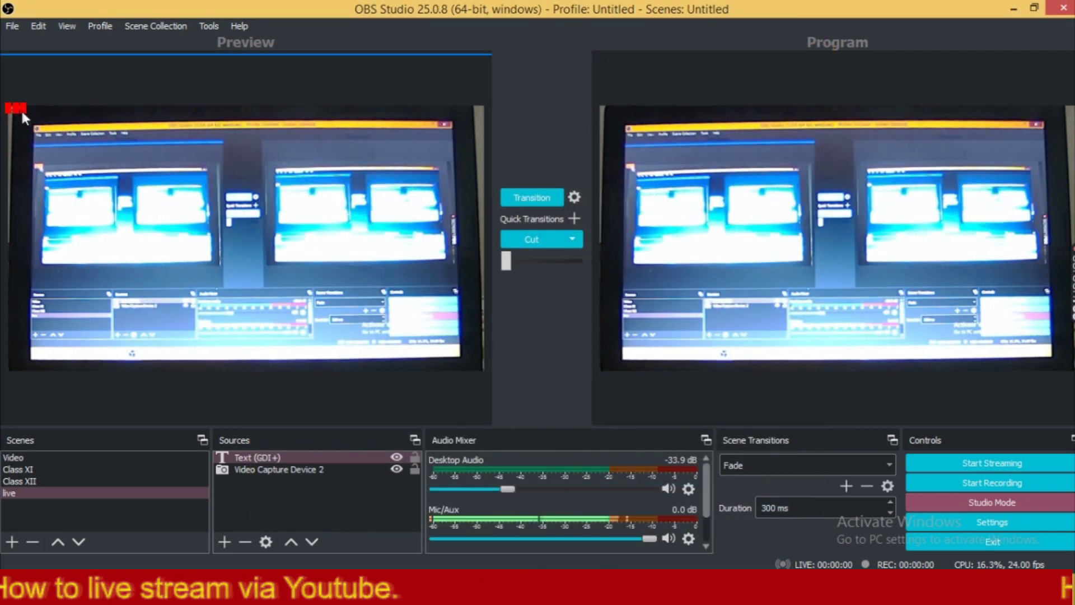
# Enlarge the KV BBK text, place it over the upper-right part of the camera picture, and transition the preview to the program.
pyautogui.moveTo(69, 141); pyautogui.dragTo(239, 342)
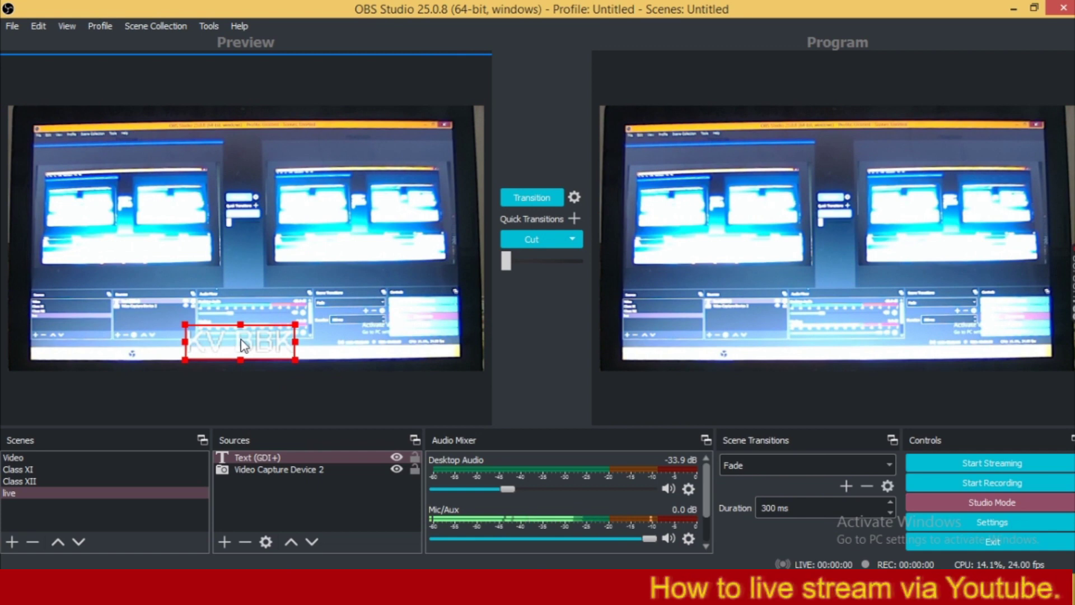
pyautogui.rightClick(241, 339)
pyautogui.click(207, 330)
pyautogui.moveTo(208, 336); pyautogui.dragTo(345, 143)
pyautogui.click(521, 241)
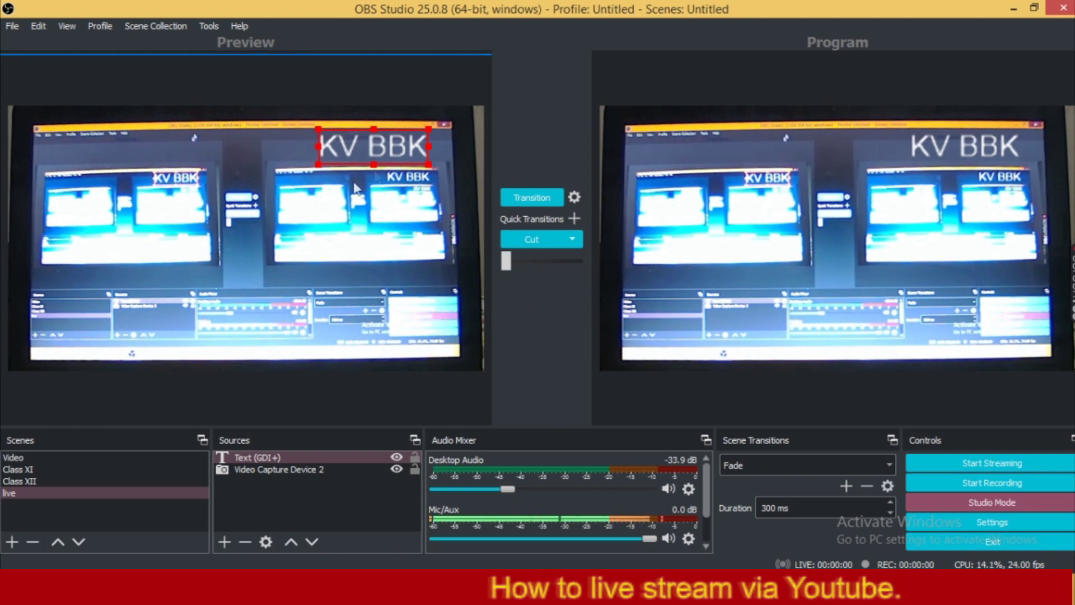
pyautogui.click(519, 196)
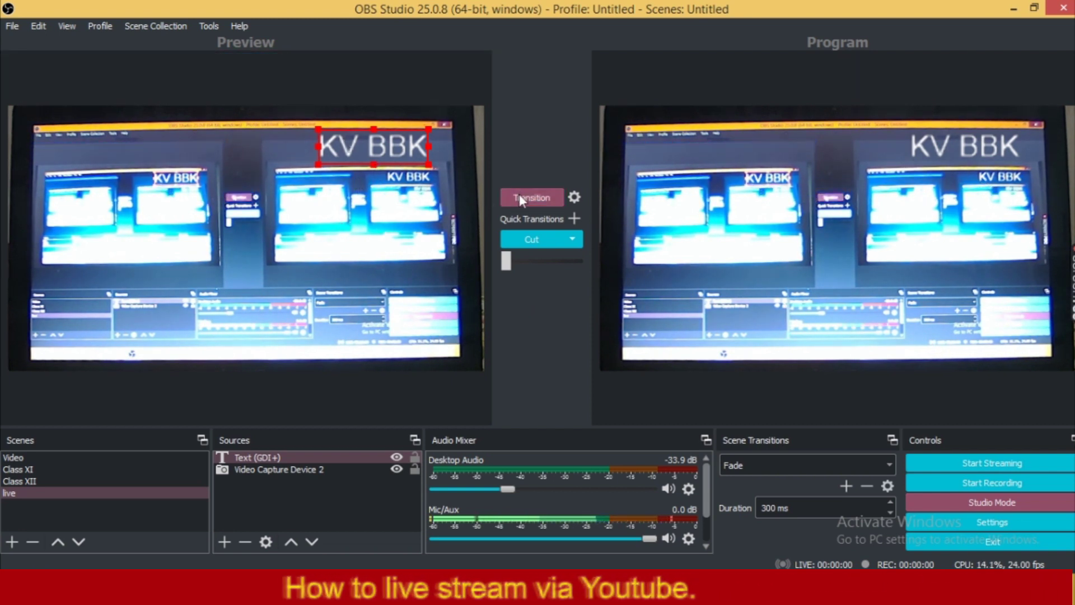
# Transition the KV BBK text to the program at the picture's upper left, and again after moving it back to the upper right.
pyautogui.moveTo(414, 158); pyautogui.dragTo(140, 162)
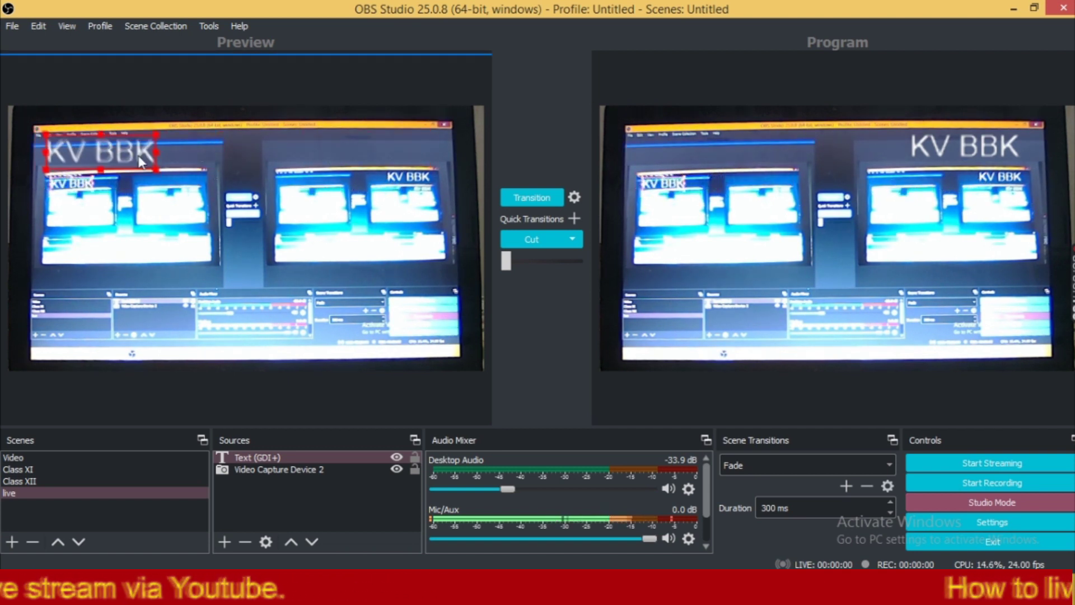
pyautogui.click(525, 200)
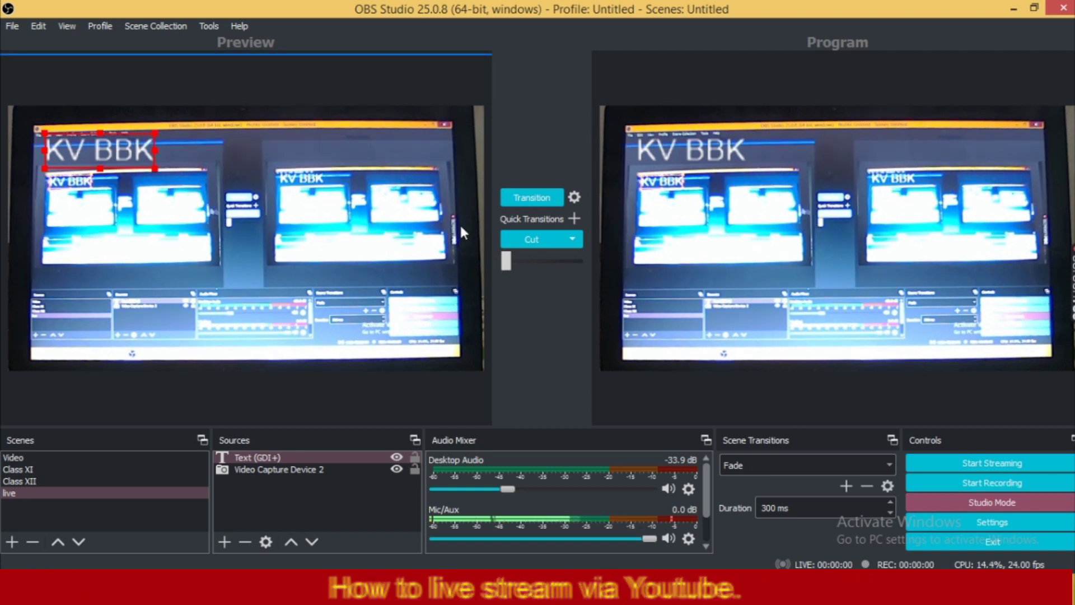
pyautogui.moveTo(130, 152); pyautogui.dragTo(381, 150)
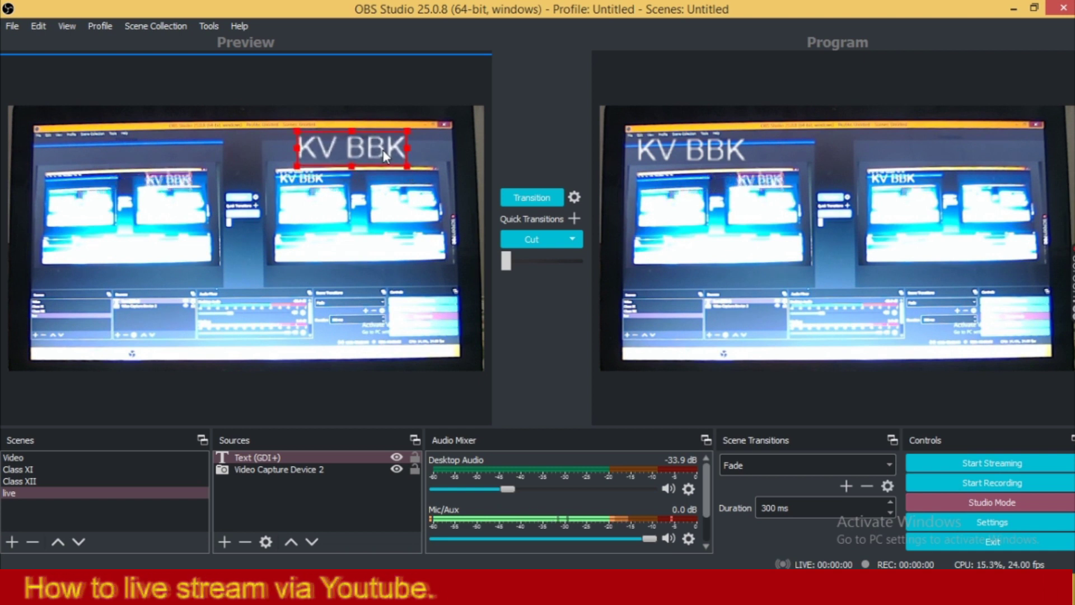
pyautogui.click(515, 200)
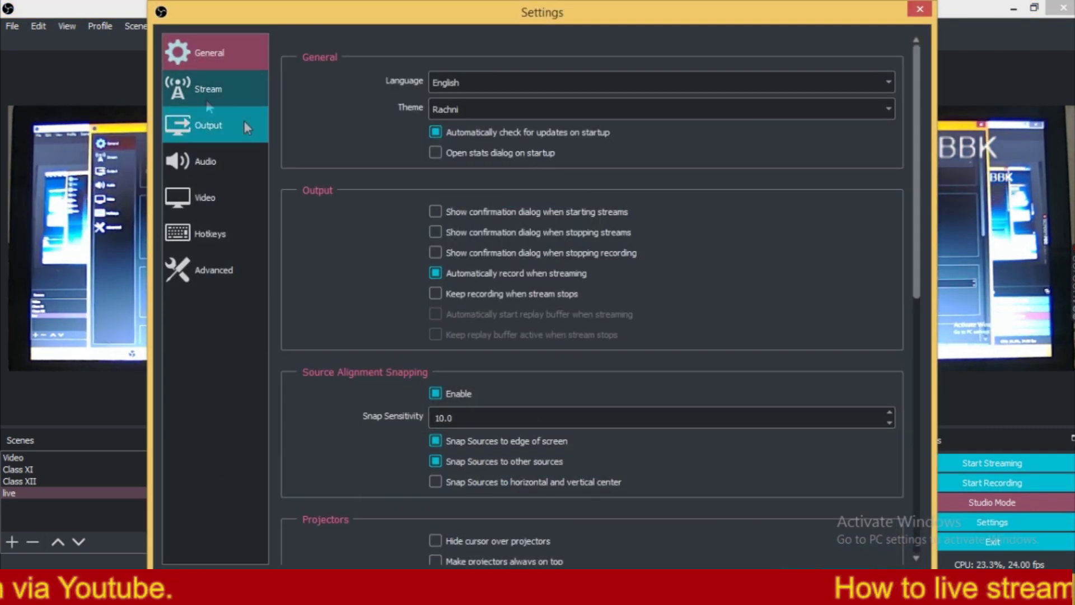
# Open YouTube's live dashboard from the stream settings' stream key option and select the stream name/key in its encoder setup.
pyautogui.click(204, 93)
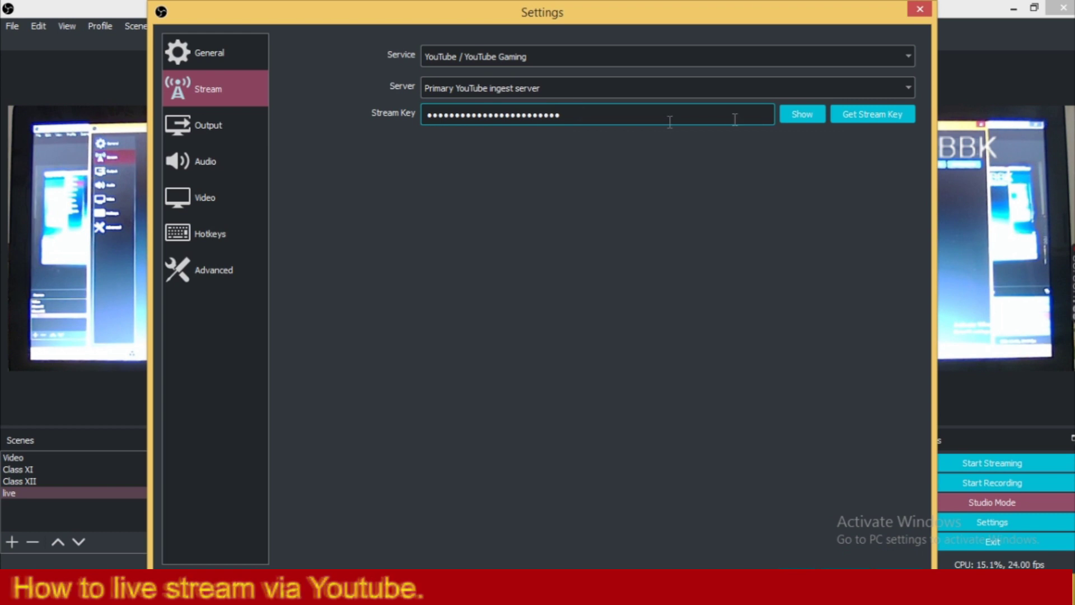
pyautogui.click(872, 112)
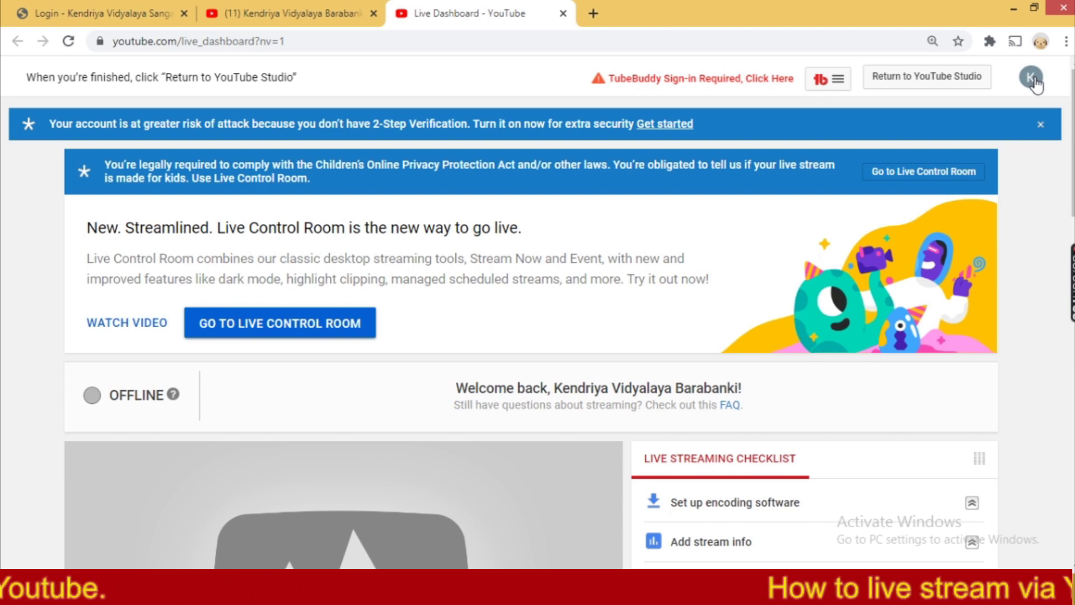
pyautogui.scroll(-5, 633, 338)
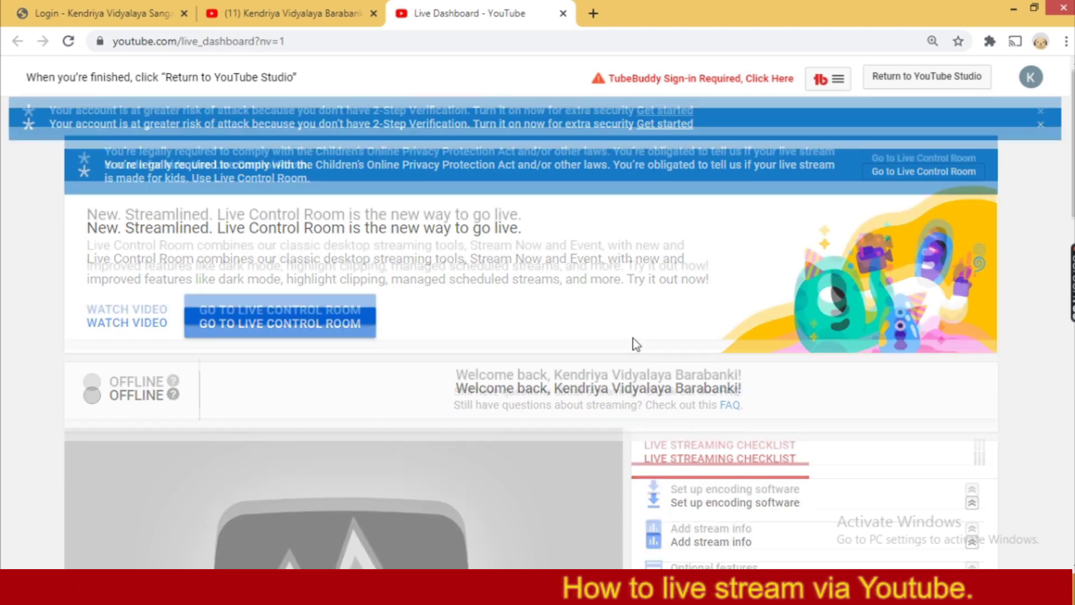
pyautogui.scroll(-8, 633, 343)
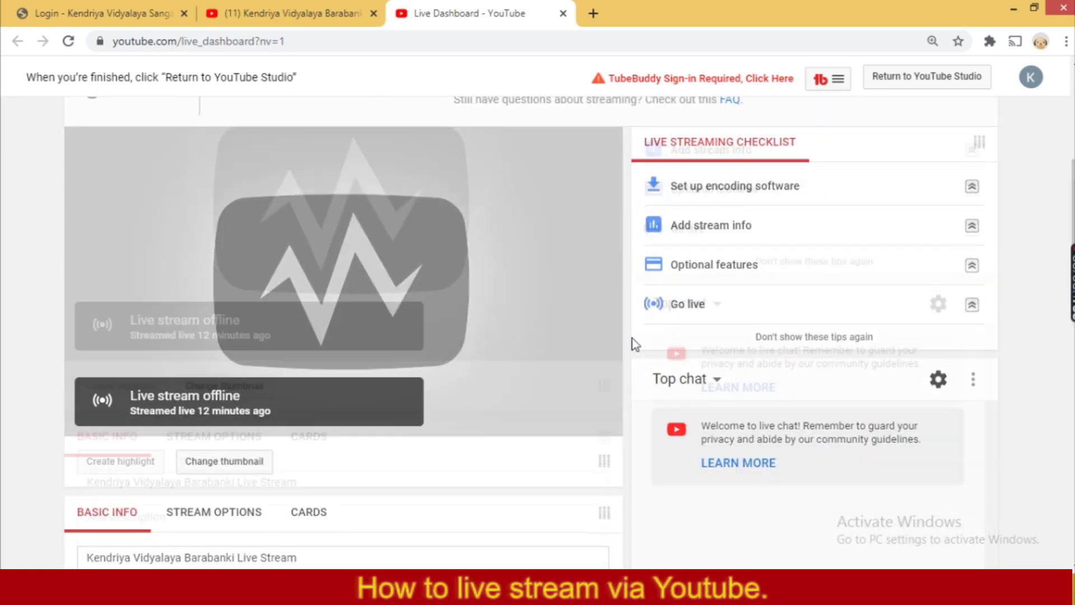
pyautogui.scroll(-3, 633, 343)
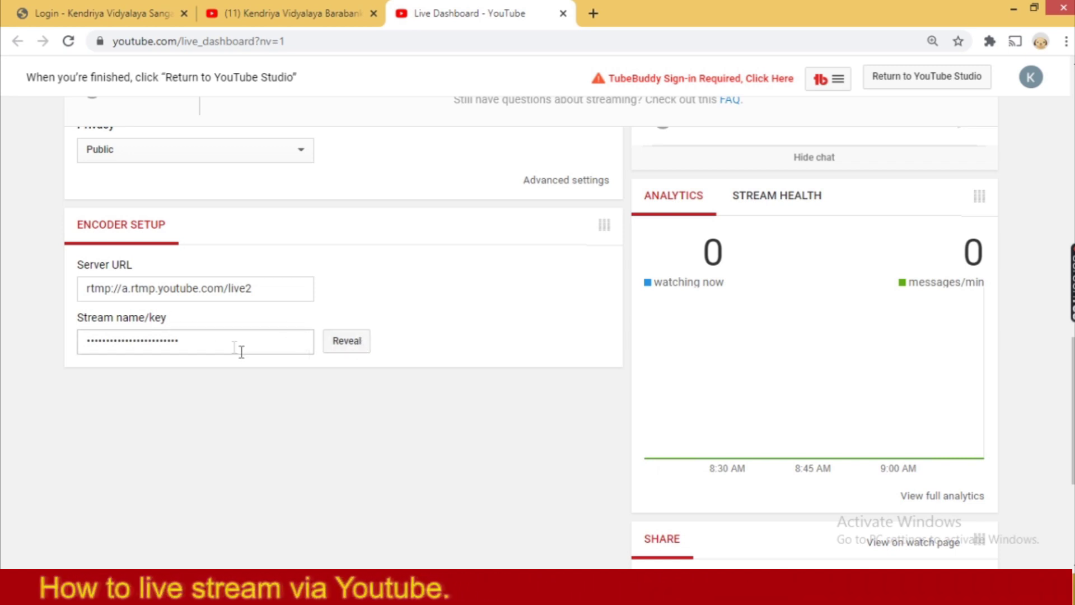
pyautogui.doubleClick(164, 342)
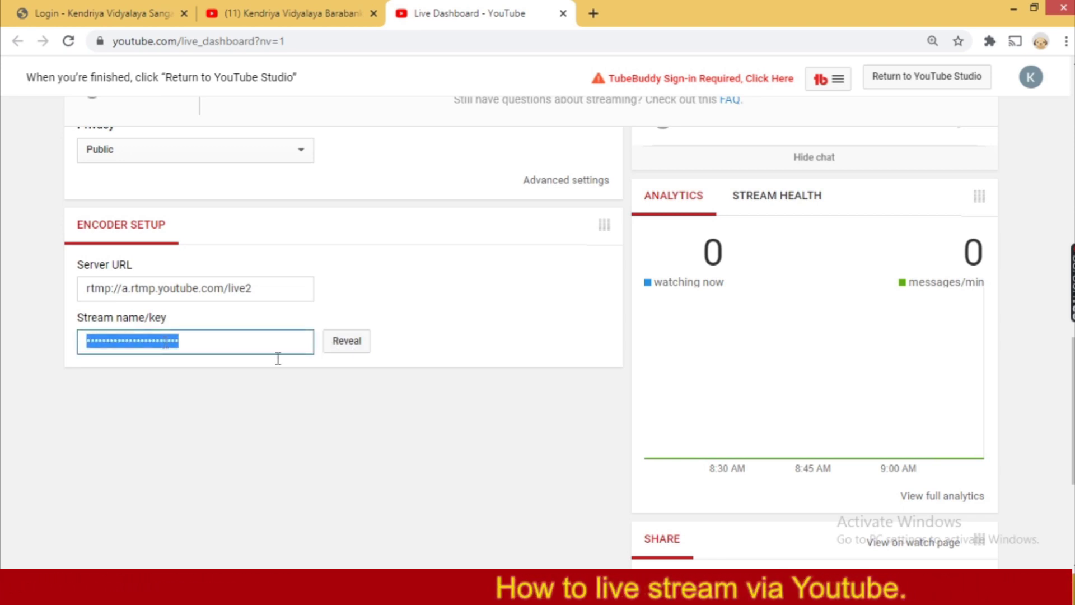
pyautogui.click(408, 376)
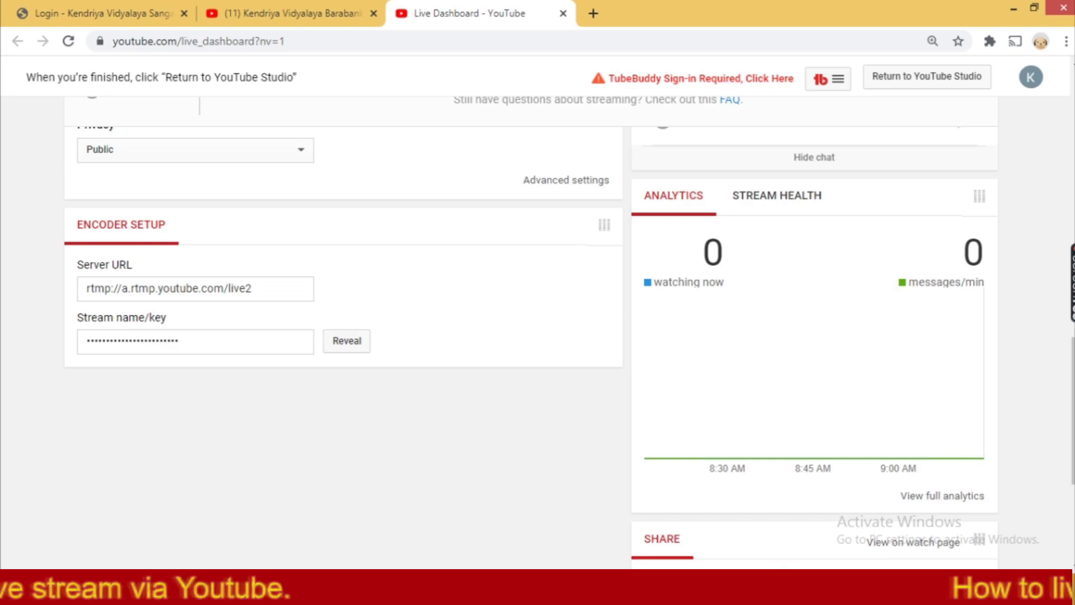
# Return to OBS Studio, apply the stream settings for the Primary YouTube ingest server, and start streaming.
pyautogui.moveTo(261, 592)
pyautogui.click(261, 504)
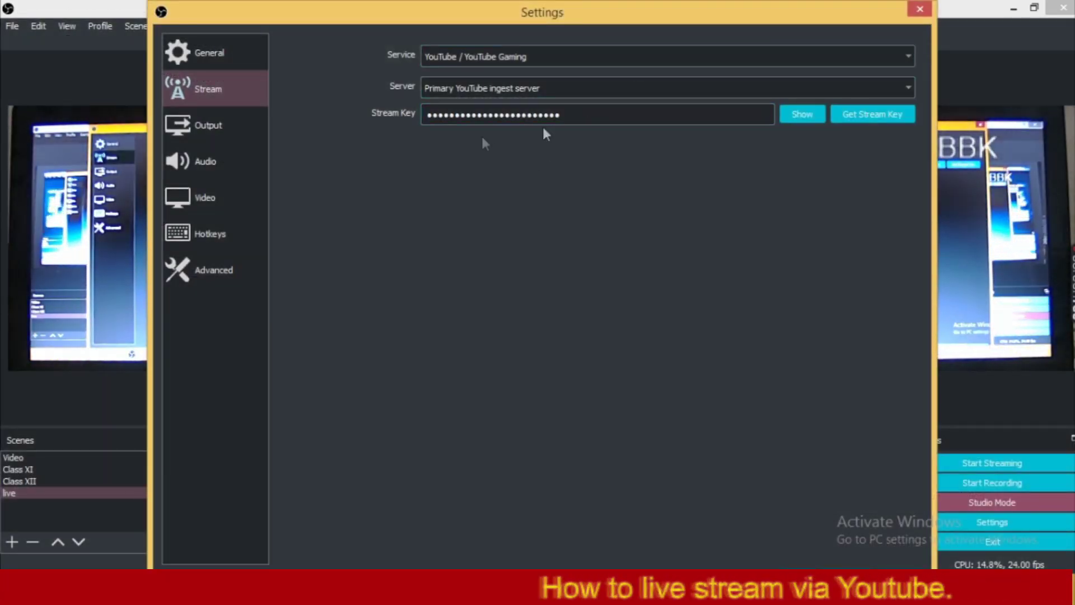
pyautogui.click(594, 124)
pyautogui.click(314, 593)
pyautogui.click(389, 592)
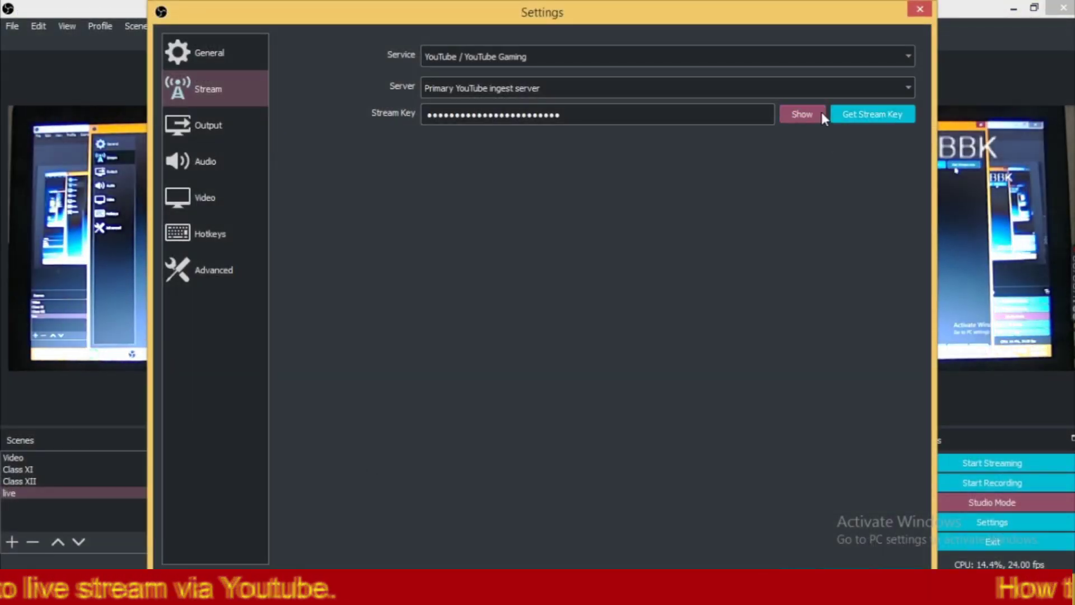
pyautogui.moveTo(831, 7); pyautogui.dragTo(805, 18)
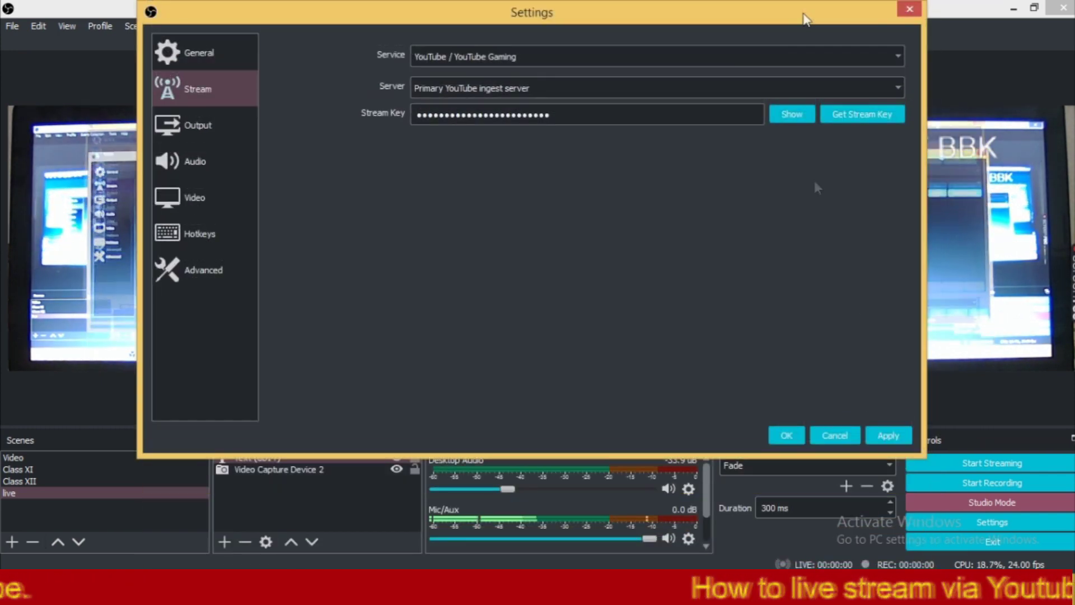
pyautogui.click(888, 437)
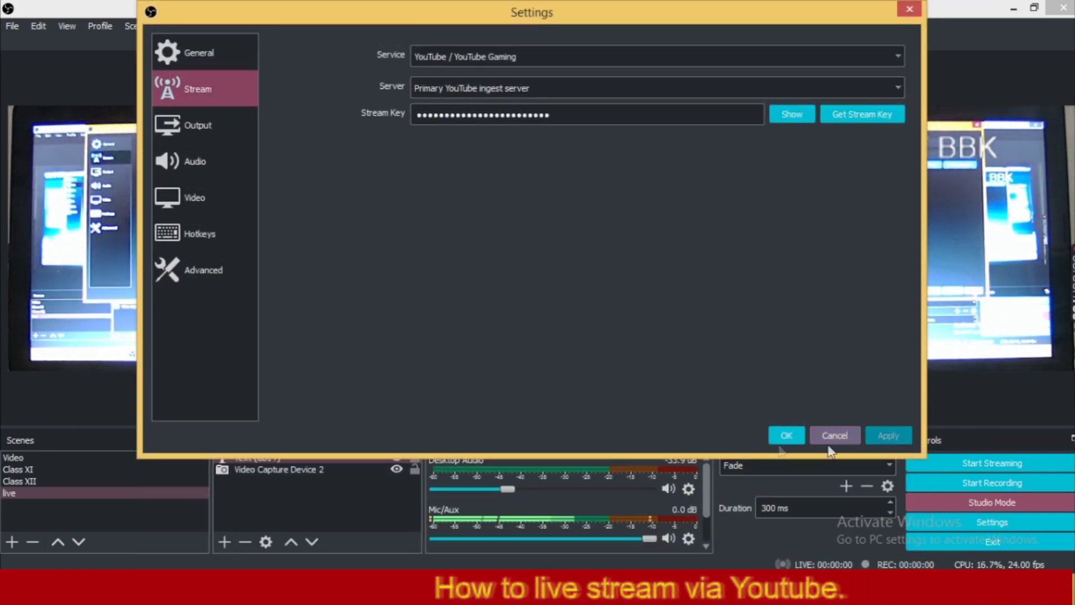
pyautogui.click(781, 437)
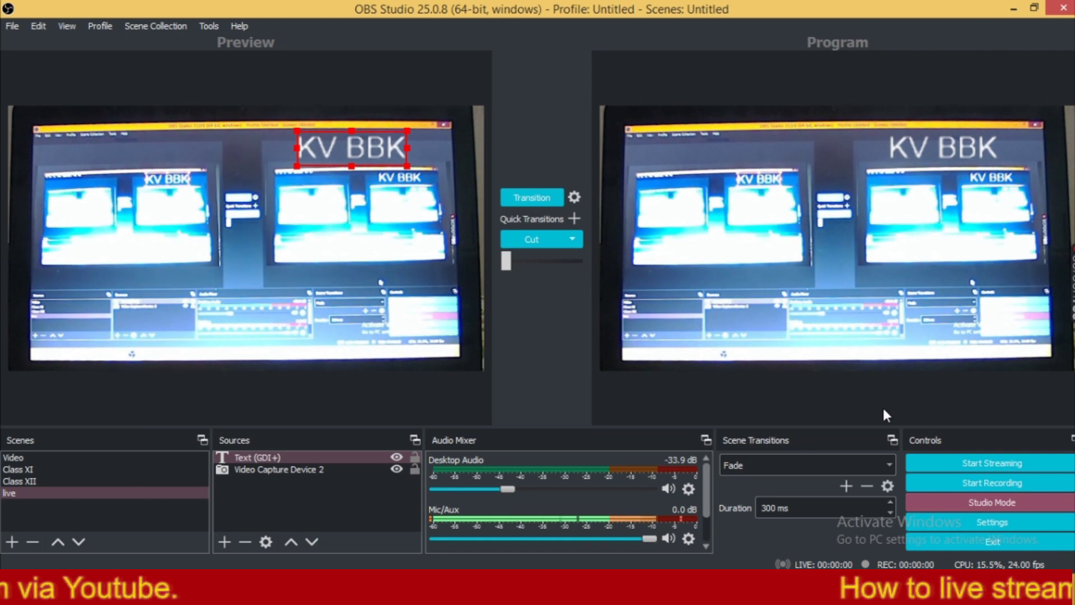
pyautogui.click(993, 464)
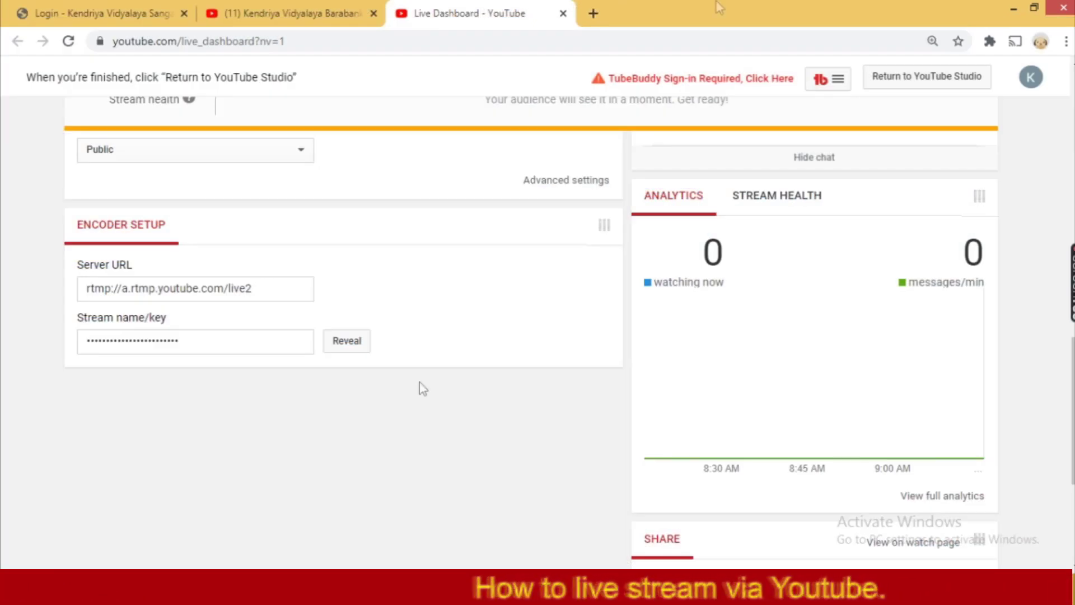
# Switch to the browser and open youtube.com in a new tab.
pyautogui.click(593, 12)
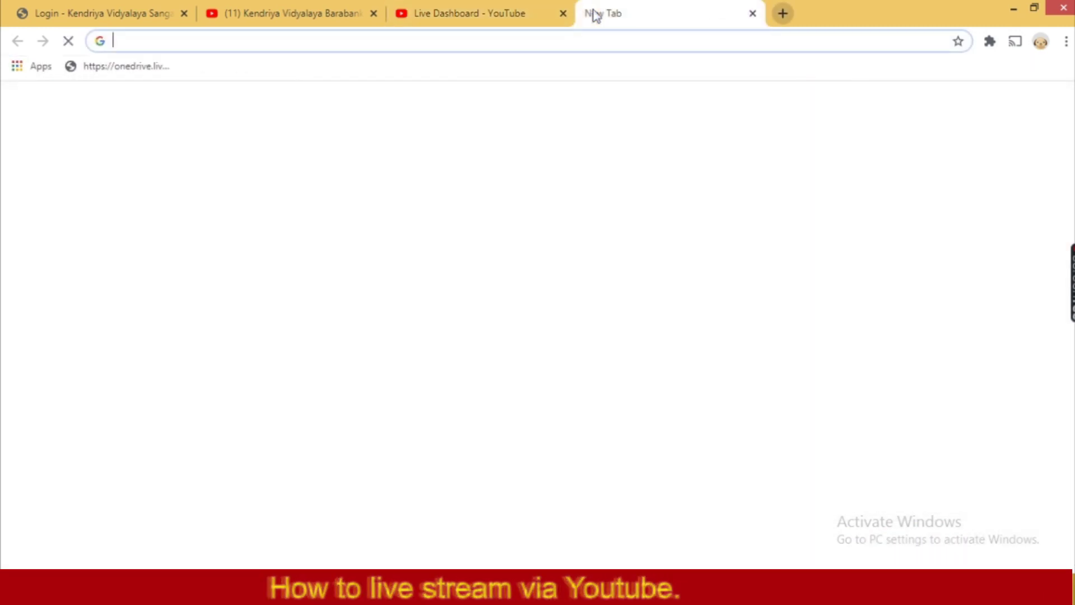
pyautogui.write('youyube')
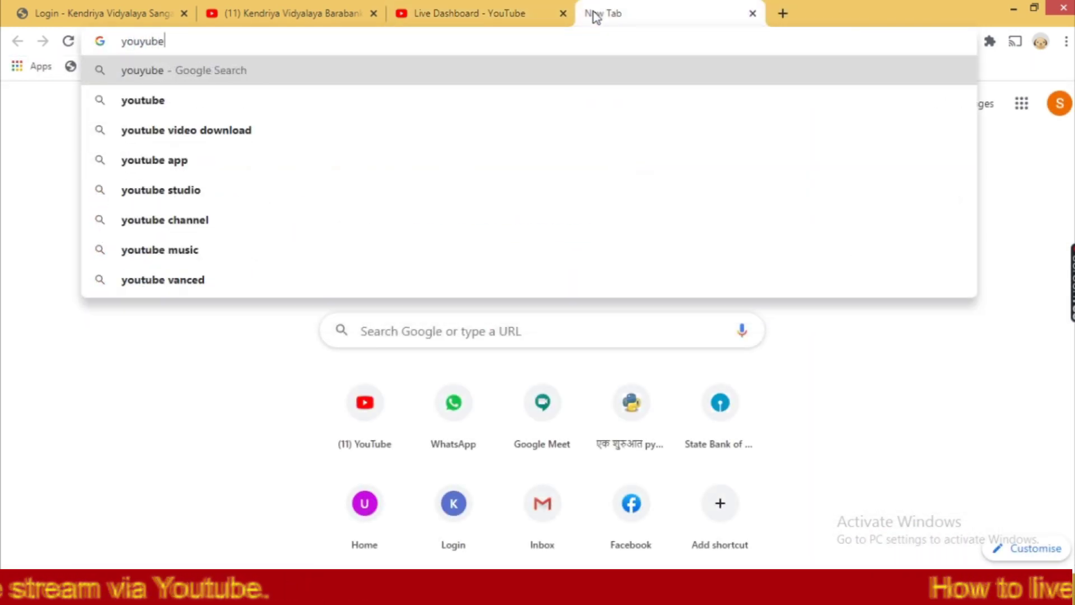
pyautogui.press('Return')
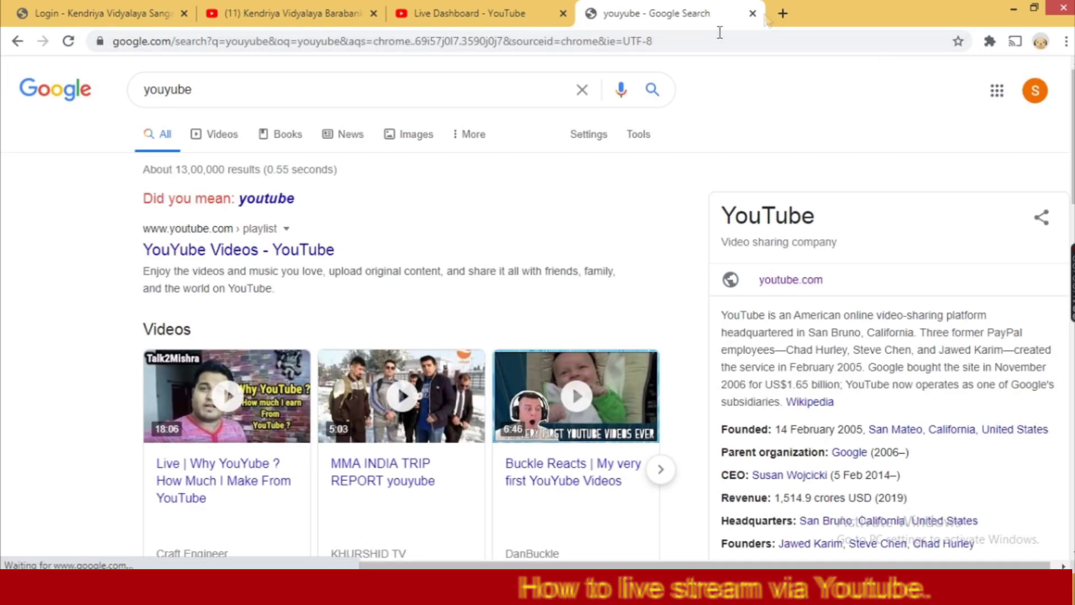
pyautogui.click(733, 37)
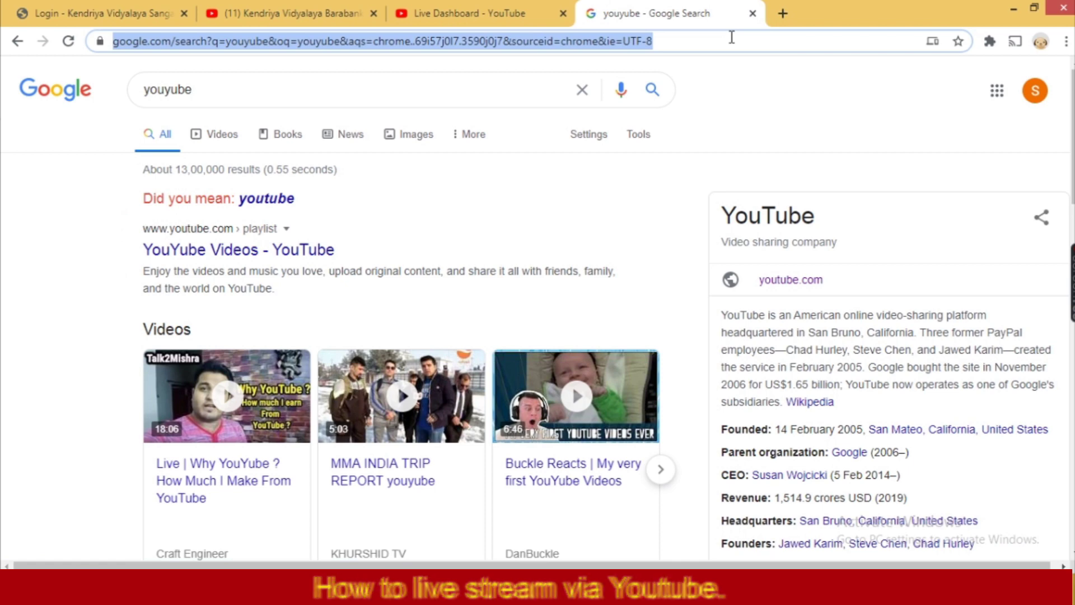
pyautogui.write('youtube.com')
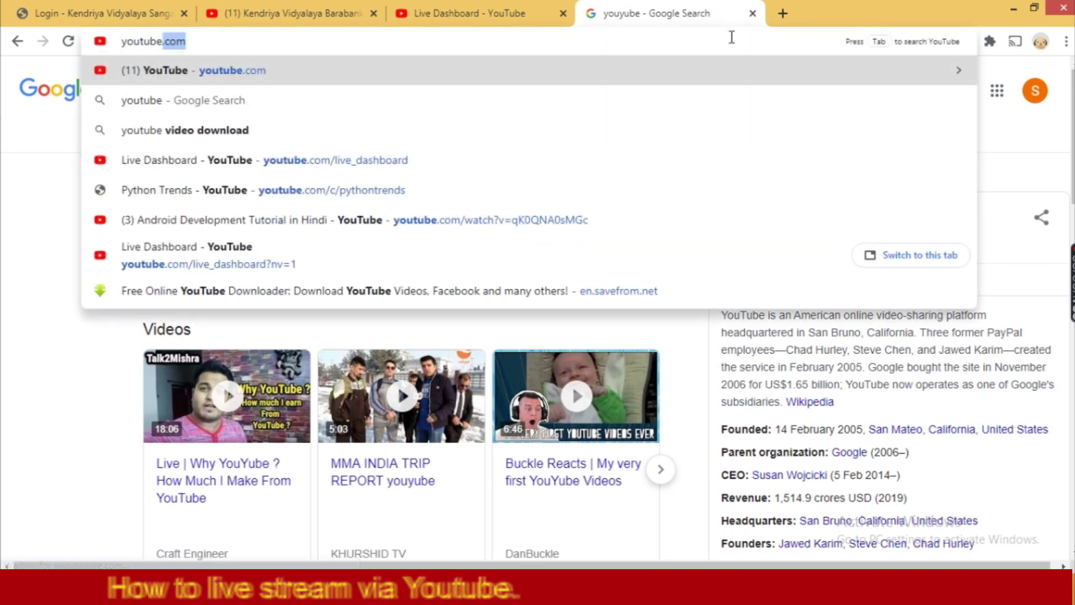
pyautogui.click(227, 76)
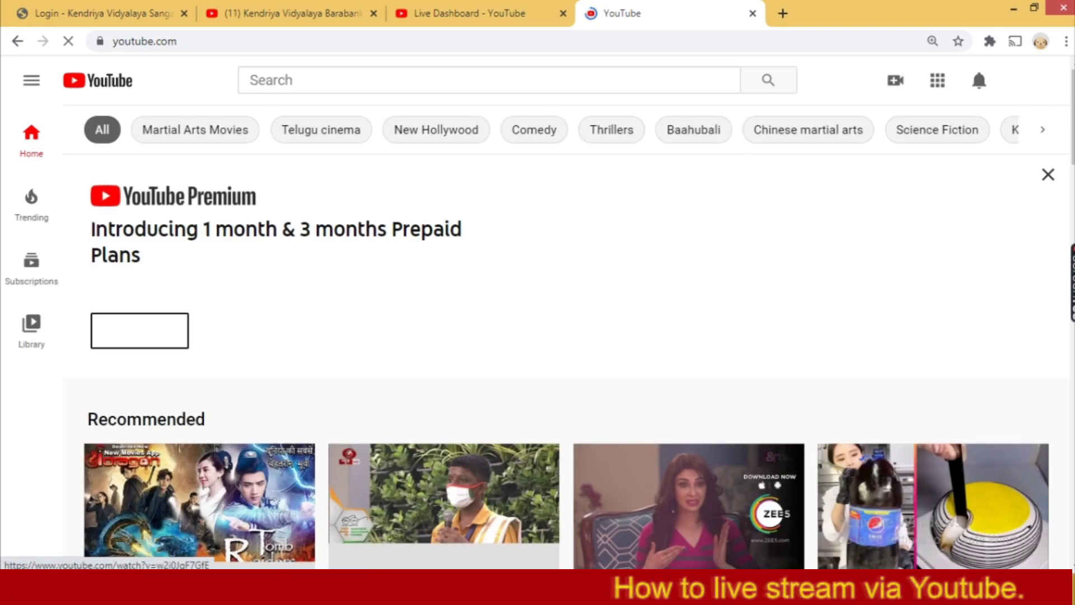
# Check the running stream in OBS Studio, return to the browser, and open your own YouTube channel from the account options.
pyautogui.hotkey('alt', 'Tab')
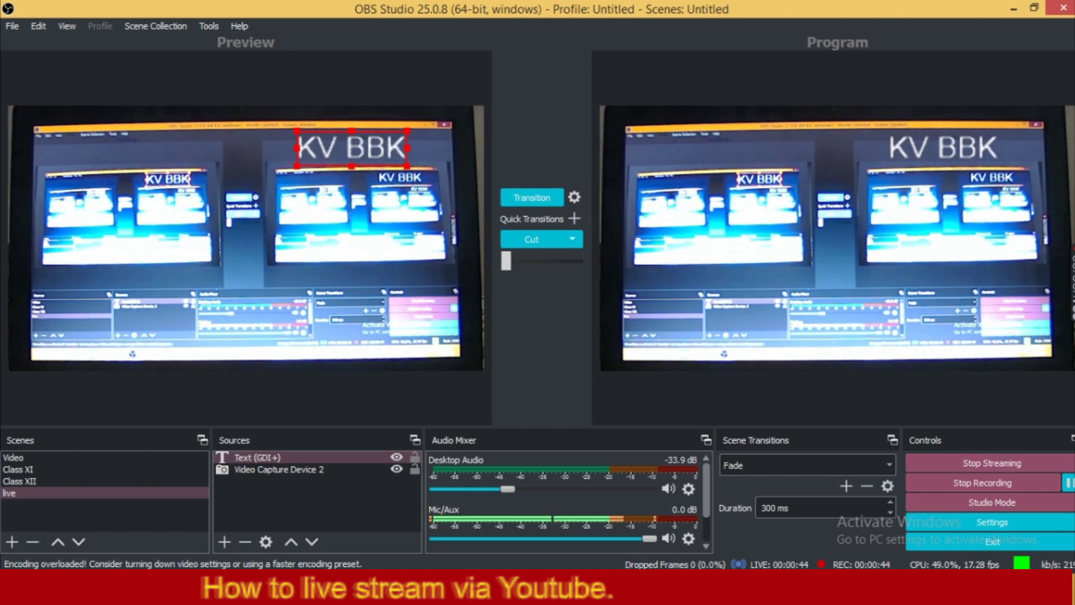
pyautogui.hotkey('alt', 'Tab')
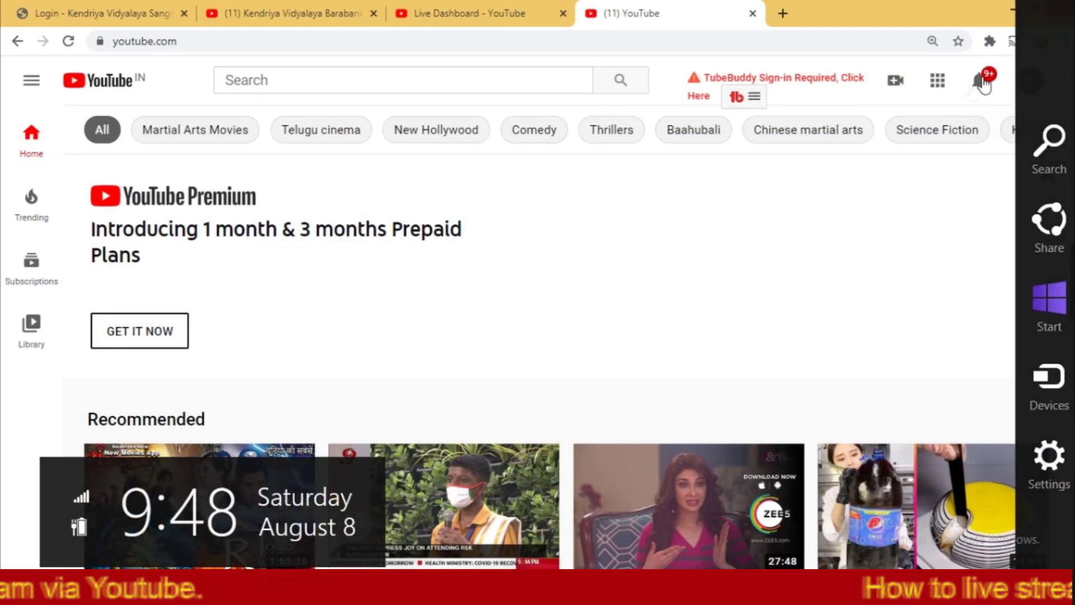
pyautogui.click(1029, 90)
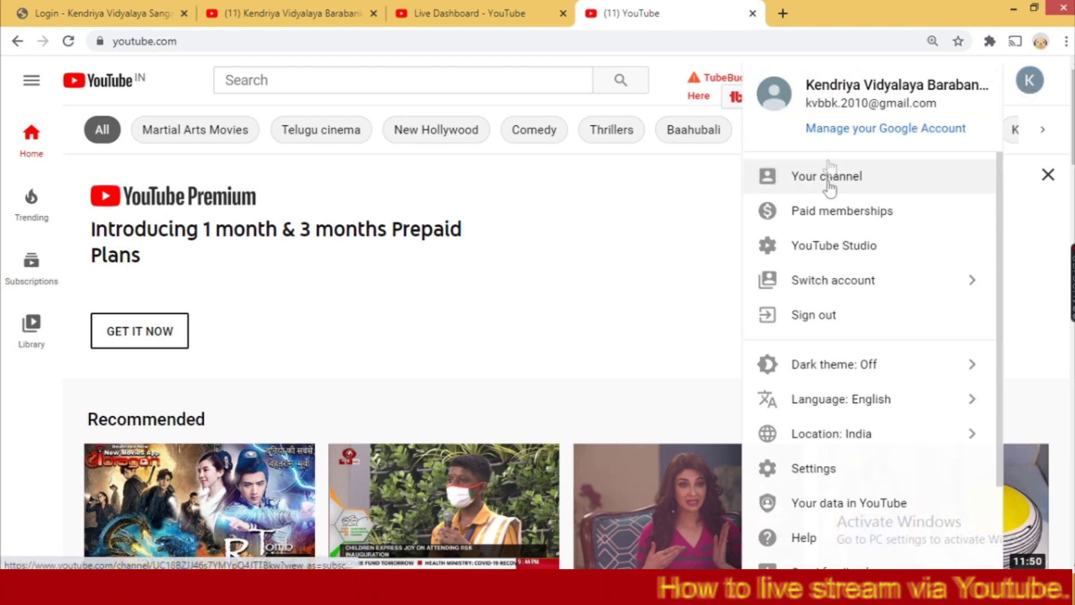
pyautogui.click(829, 185)
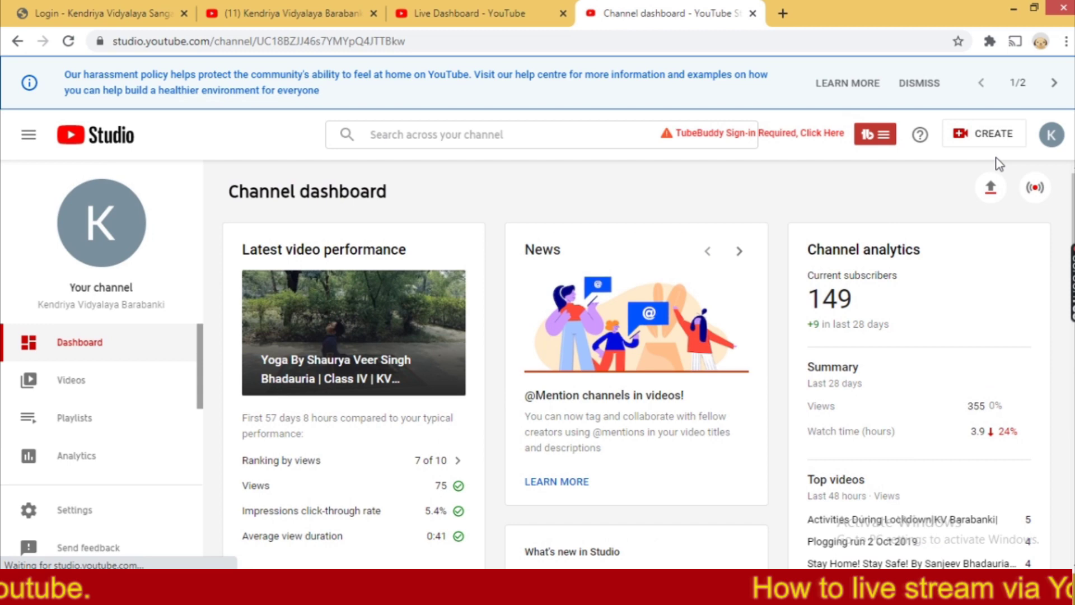
# Open the channel's videos in YouTube Studio and look for the live stream.
pyautogui.click(70, 380)
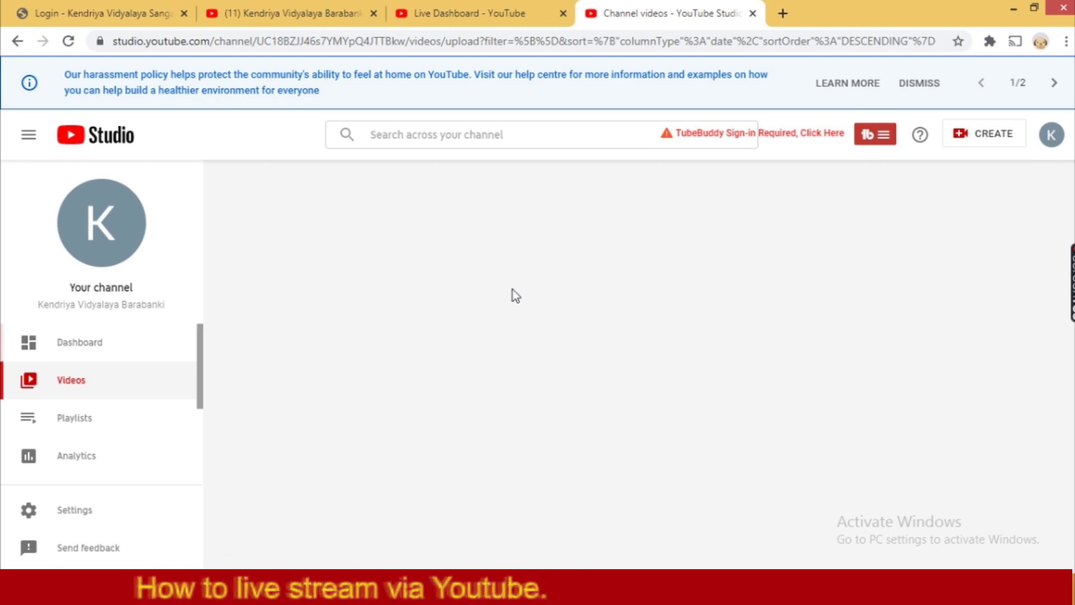
pyautogui.click(319, 234)
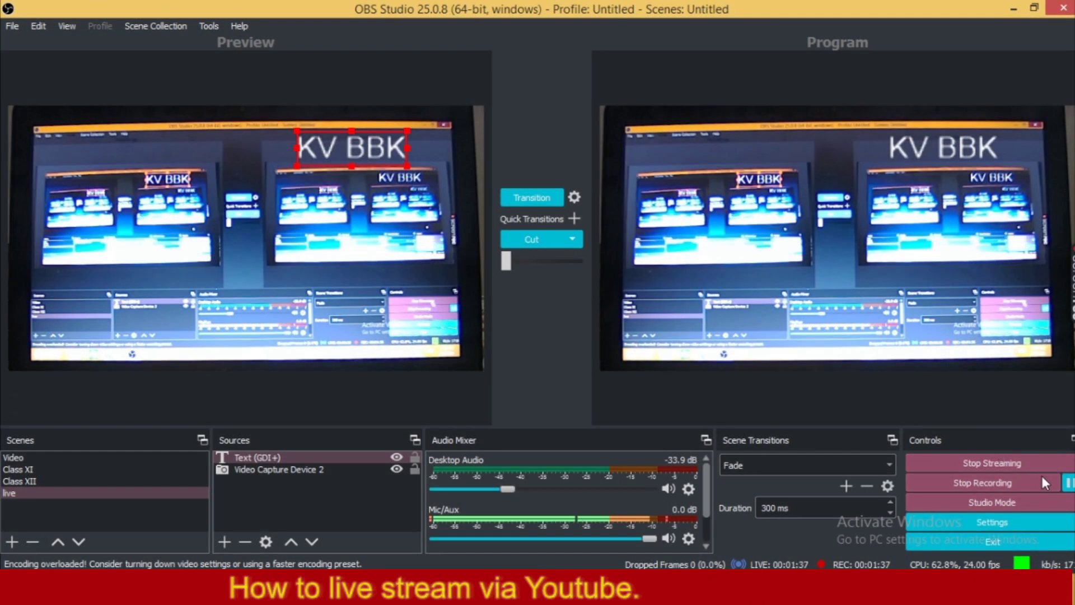
# Switch to OBS Studio and stop the live stream and the recording.
pyautogui.click(1003, 464)
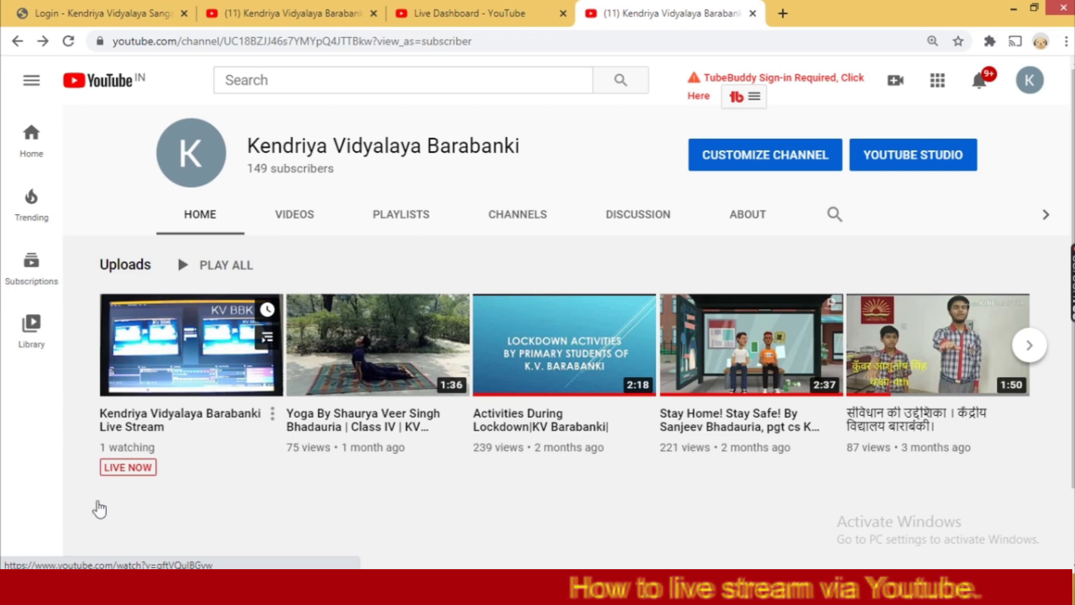
pyautogui.hotkey('alt', 'Tab')
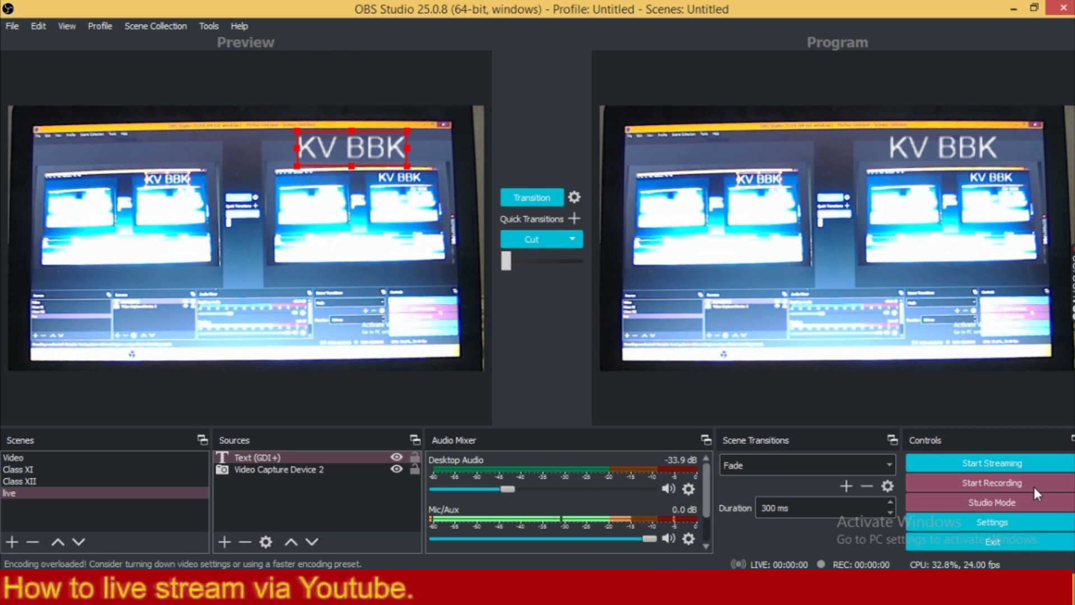
pyautogui.moveTo(1053, 254)
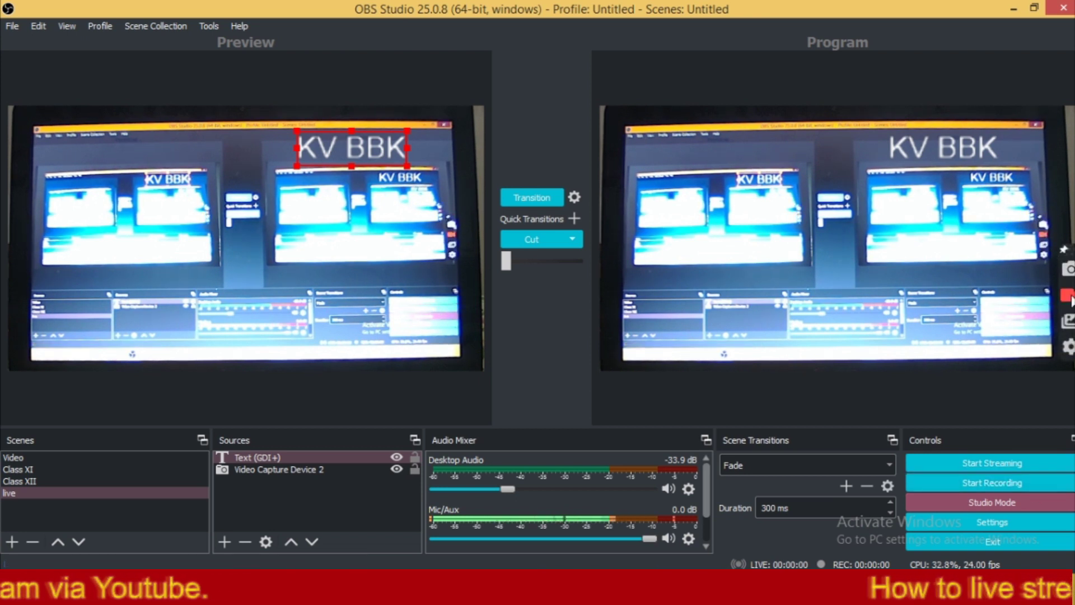